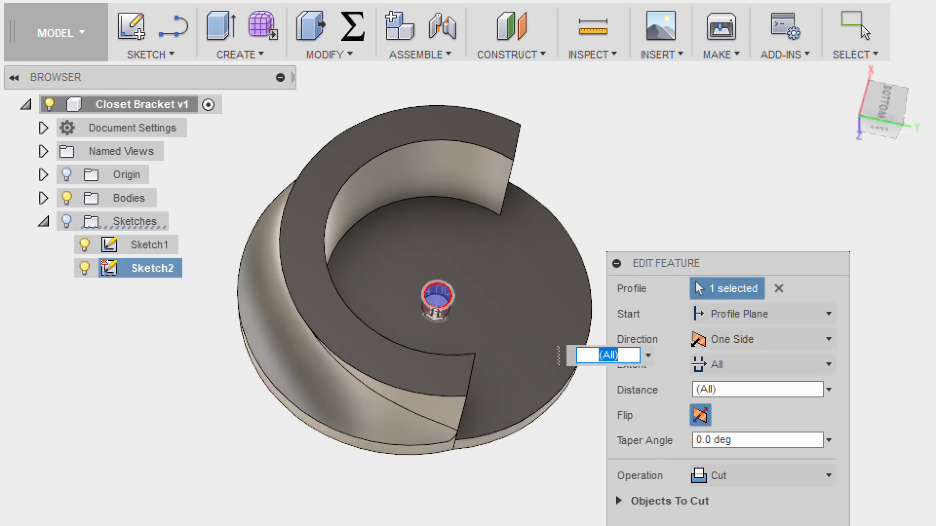
Step: Cut the small central circle through the bracket with the extent set to All
key(Return)
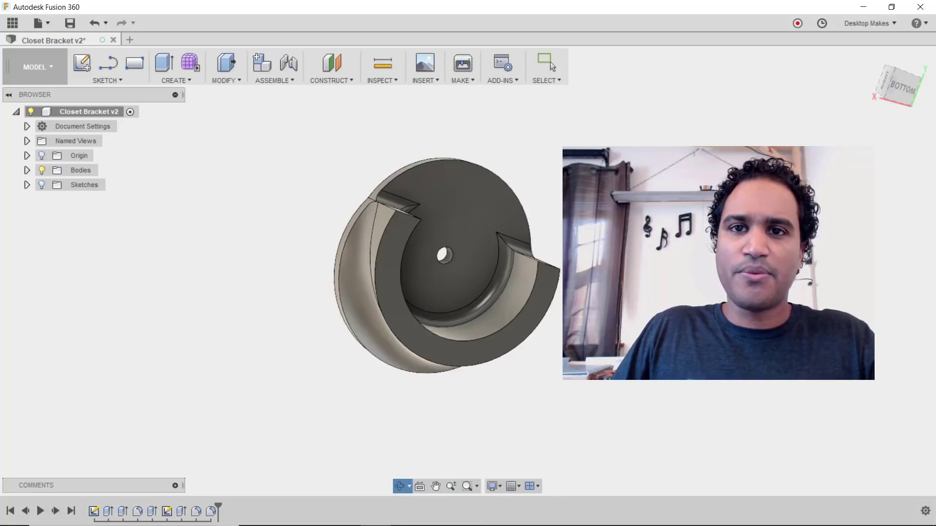
drag(439, 273, 369, 286)
key(Escape)
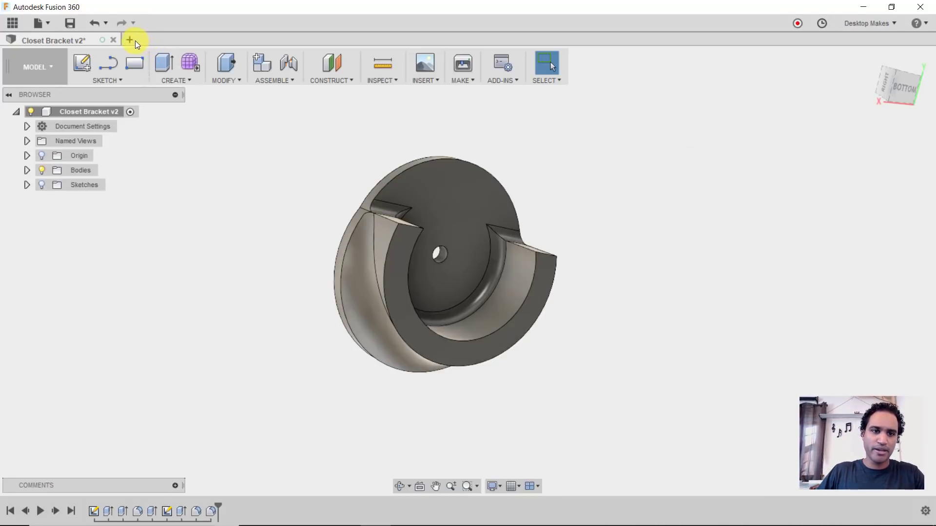
Step: Start a new design and create a sketch on the horizontal XY plane
click(130, 40)
click(113, 80)
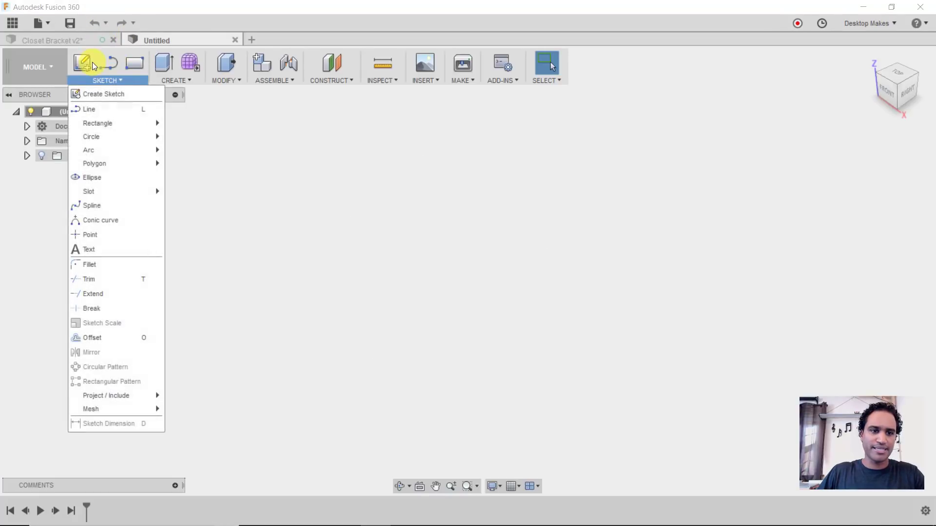
click(115, 93)
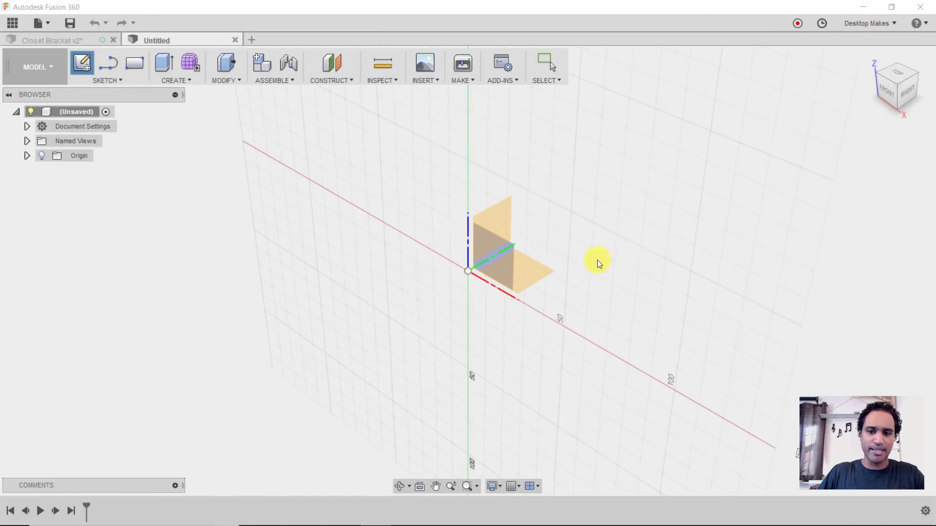
click(537, 275)
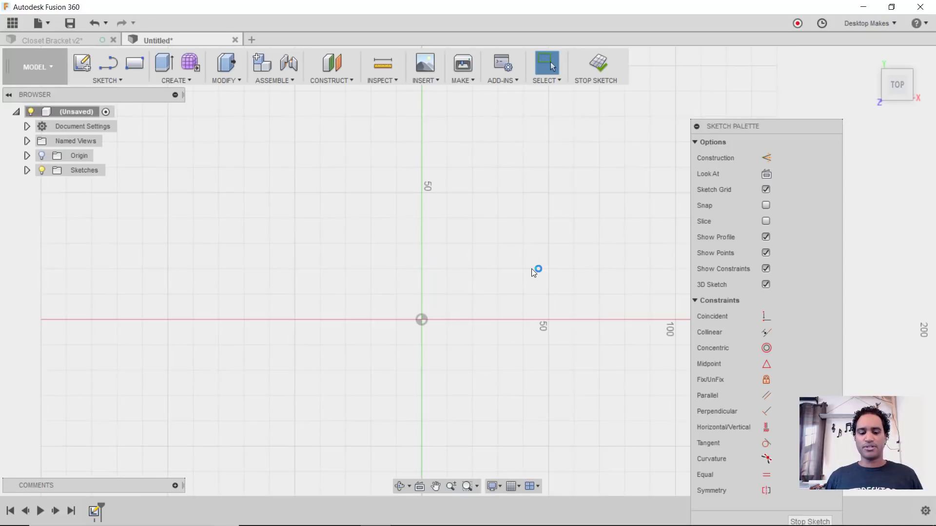
Step: Draw a circle 37 mm in diameter centred on the origin
key(c)
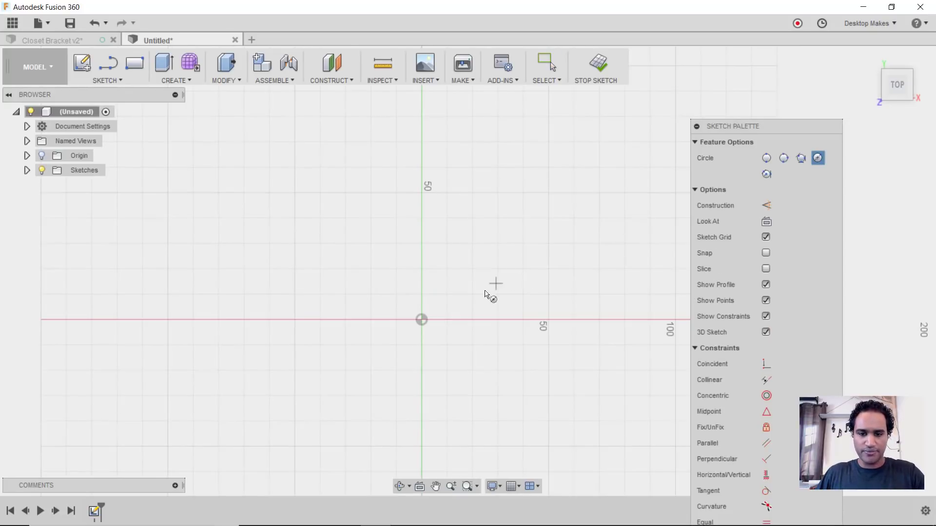
click(422, 319)
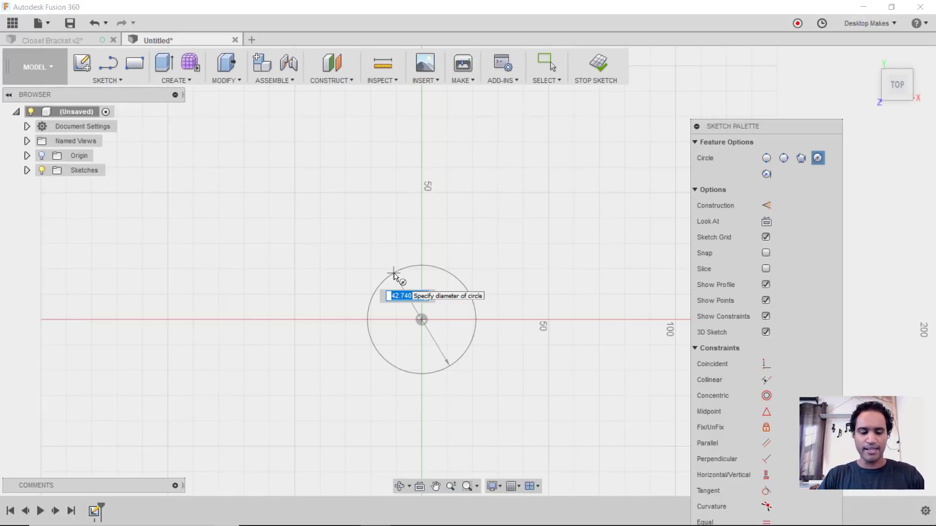
text(37)
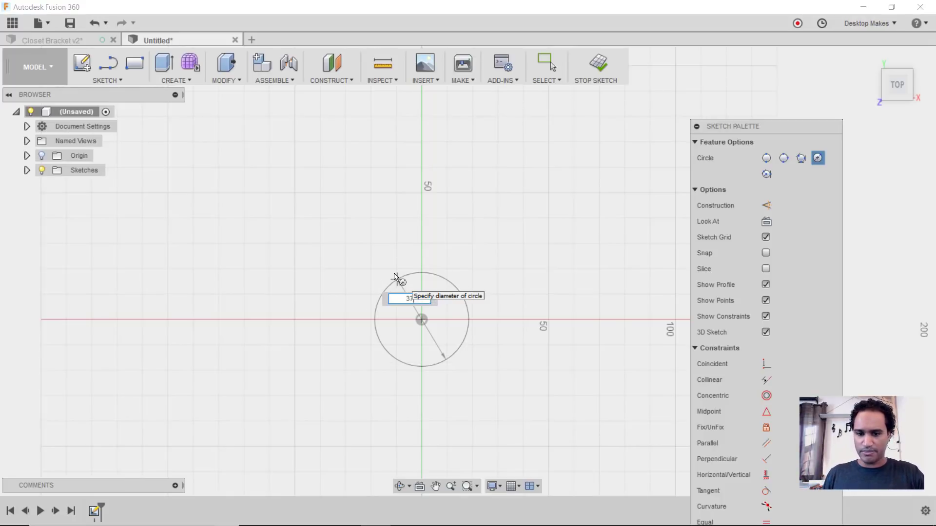
key(Return)
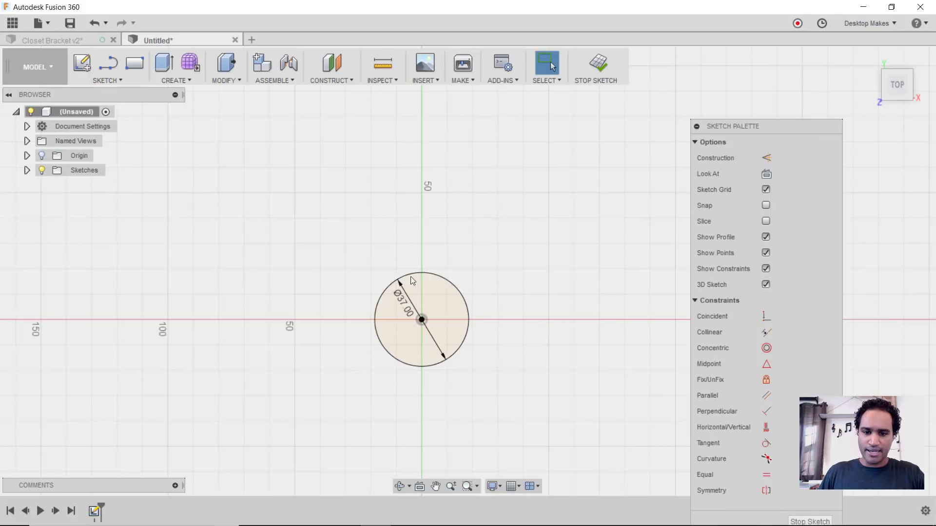
Step: Add a concentric circle 50 mm in diameter and place its dimension clear of the 37 mm one
scroll(422, 321, up, 3)
key(c)
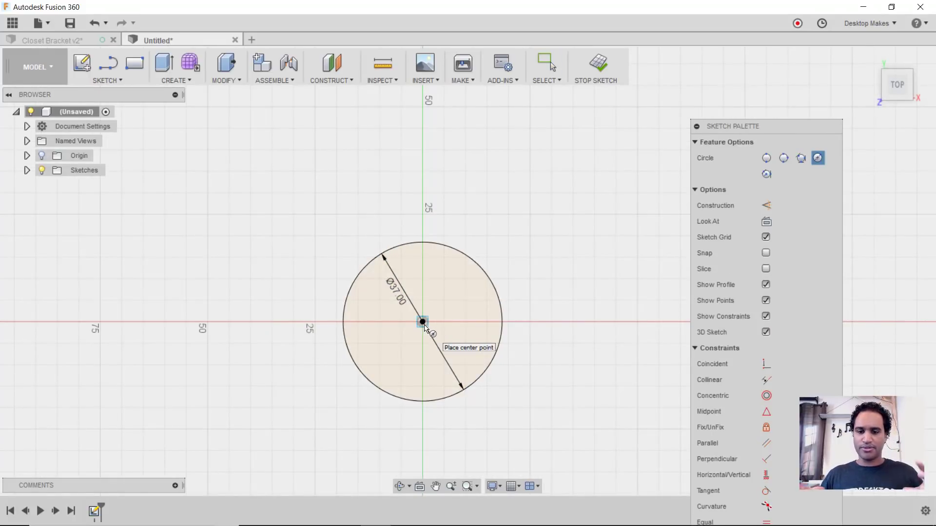
click(423, 324)
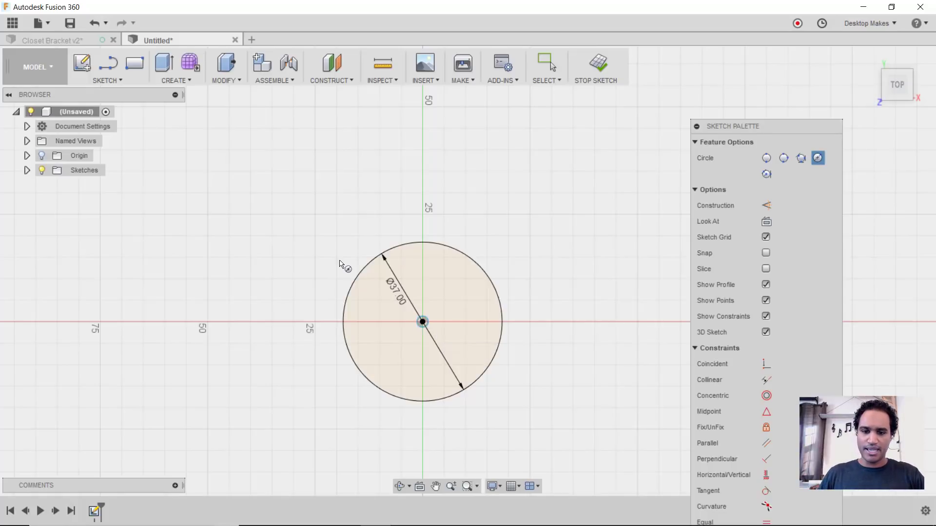
text(50)
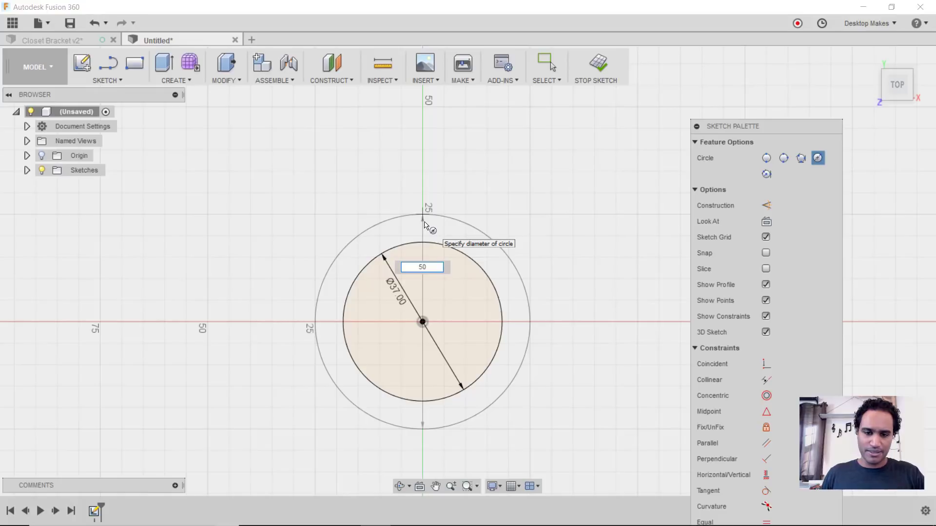
key(Return)
key(Escape)
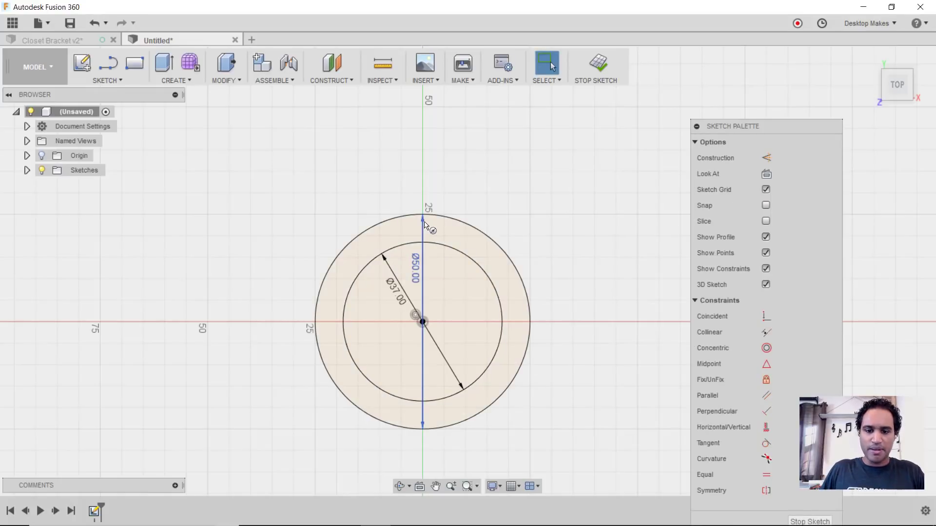
drag(415, 268, 379, 290)
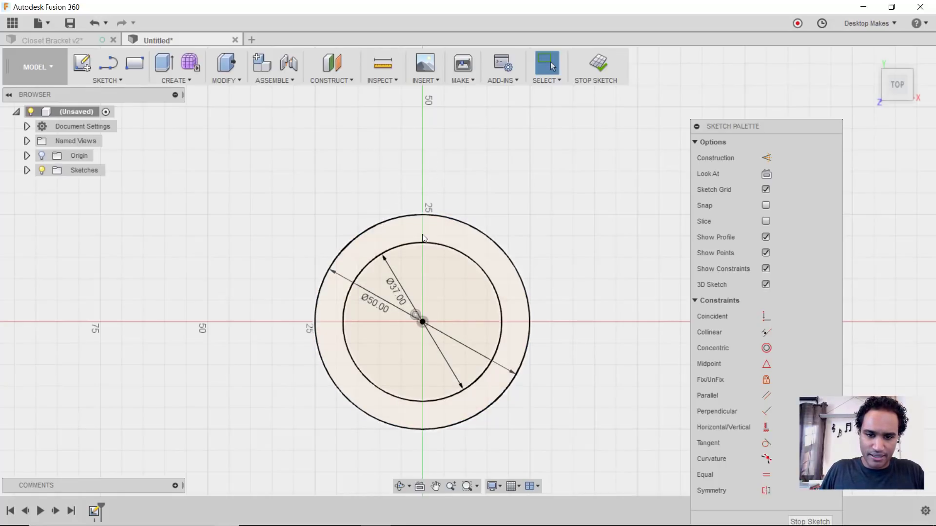
Step: Draw a horizontal line 34 mm long above the two circles
middle_drag(395, 192, 390, 211)
key(l)
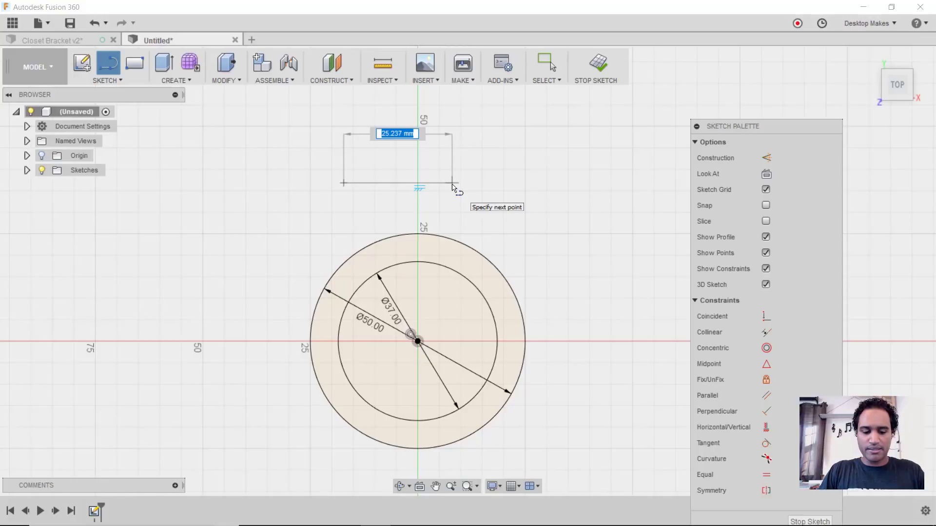
text(34)
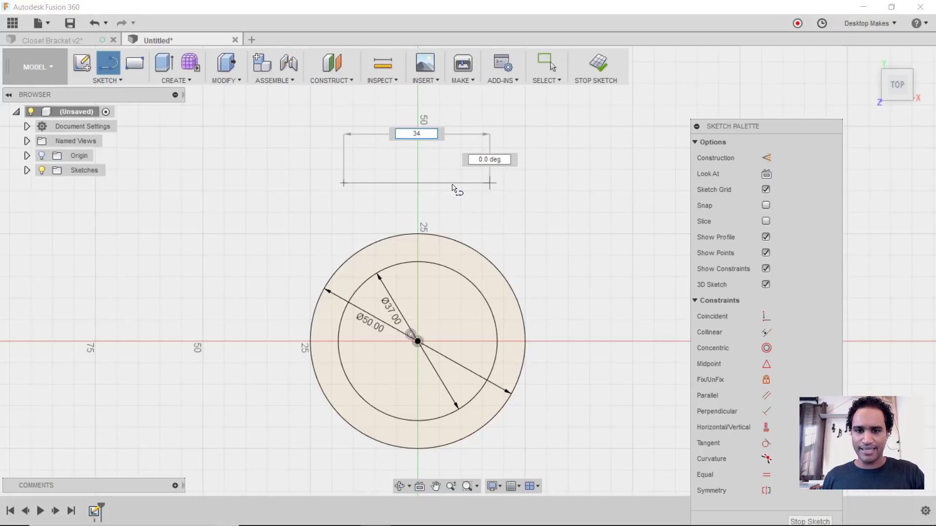
key(Return)
key(Escape)
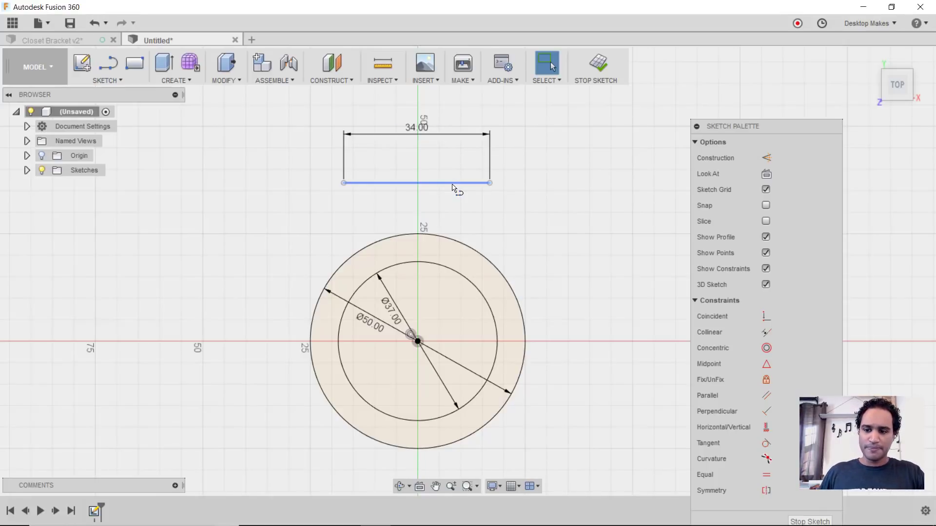
Step: Constrain both endpoints of the 34 mm line coincident with the inner circle
click(766, 318)
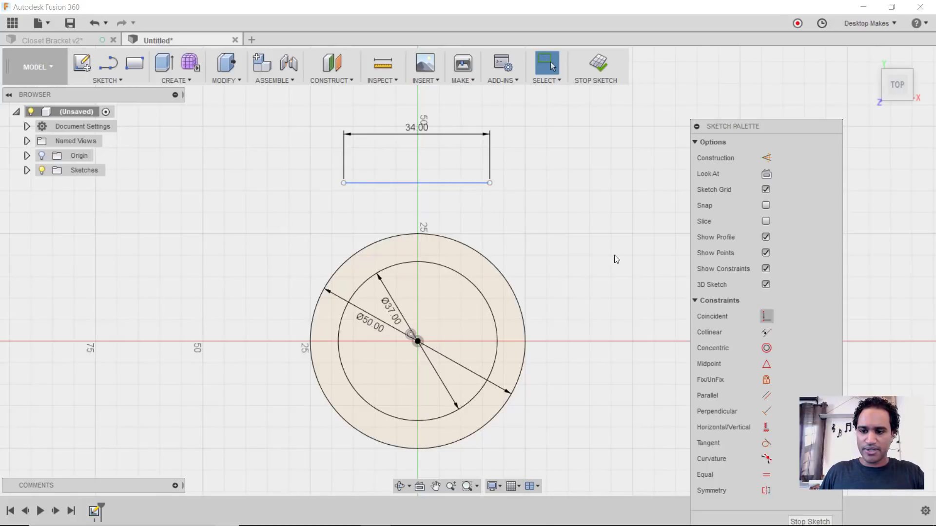
click(490, 184)
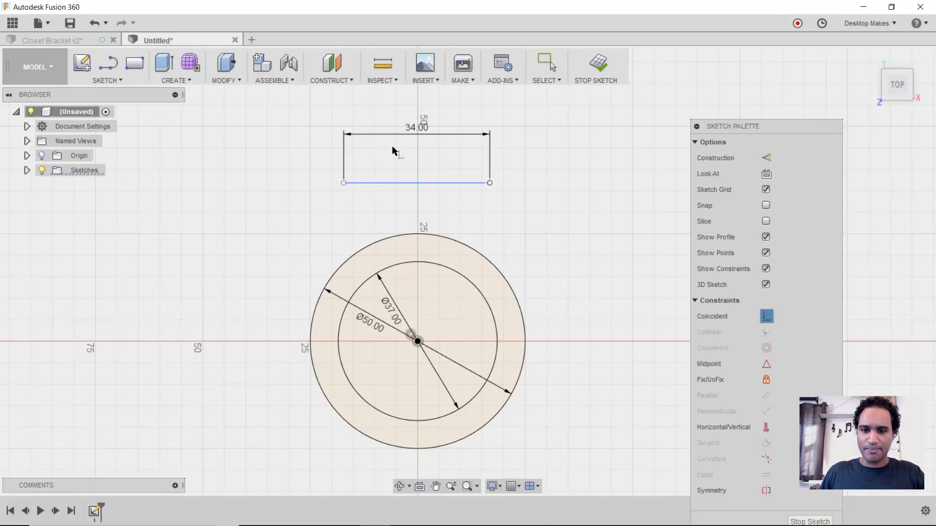
click(386, 240)
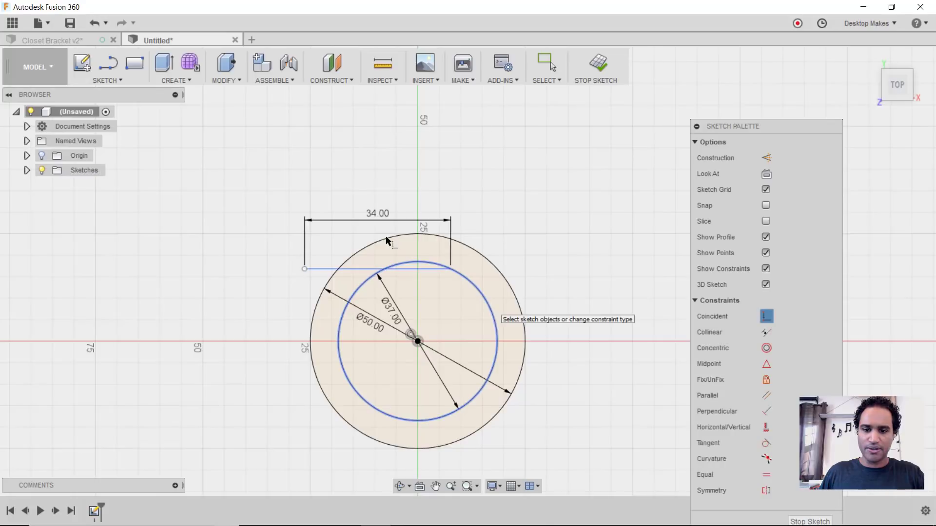
click(304, 269)
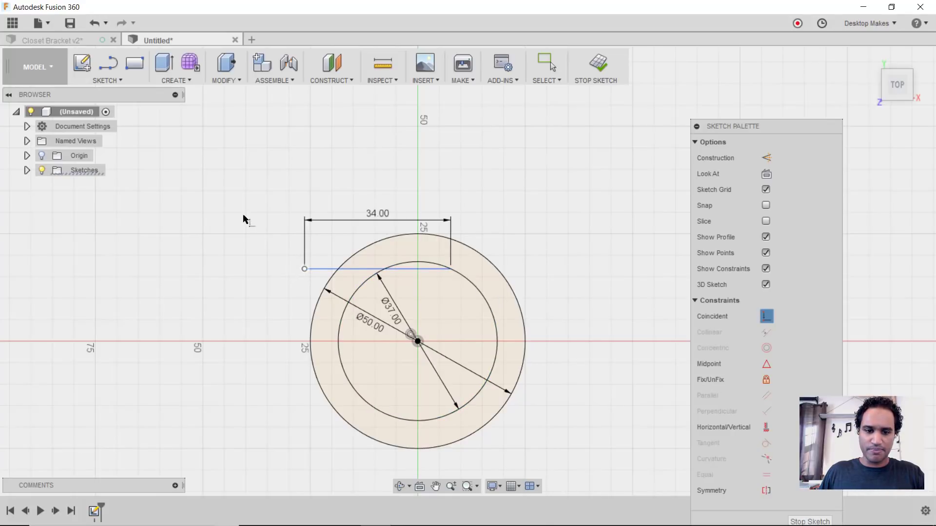
click(341, 317)
key(Escape)
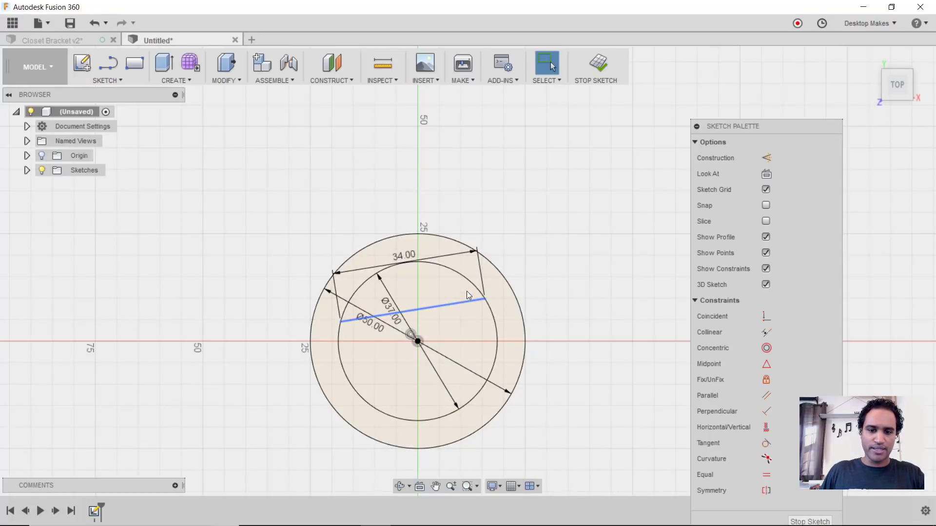
Step: Constrain the line across the inner circle to be horizontal
drag(454, 304, 430, 312)
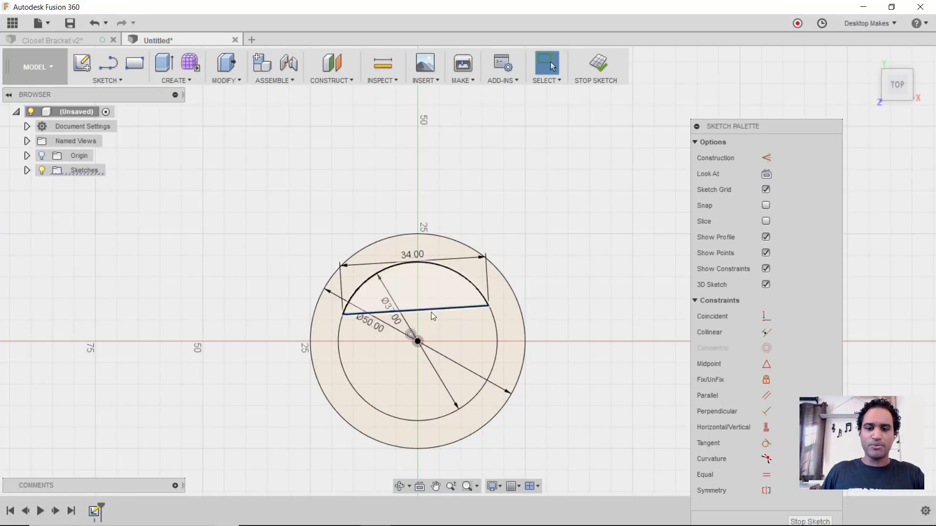
click(767, 427)
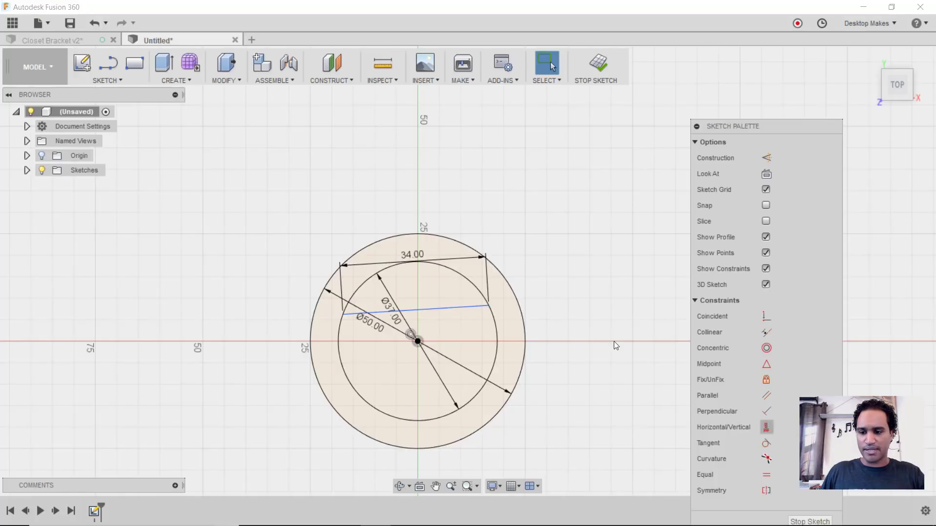
click(459, 309)
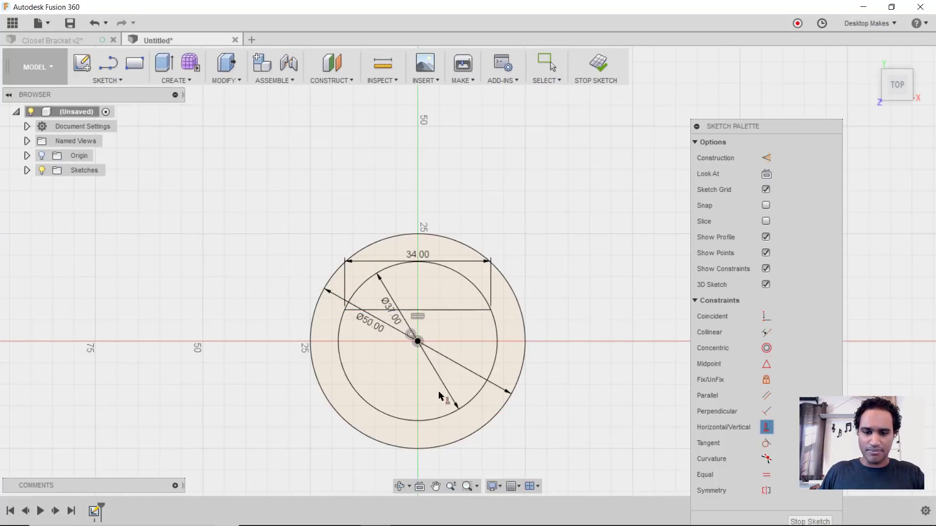
Step: Extend both ends of the horizontal line to the outer circle
scroll(432, 397, up, 3)
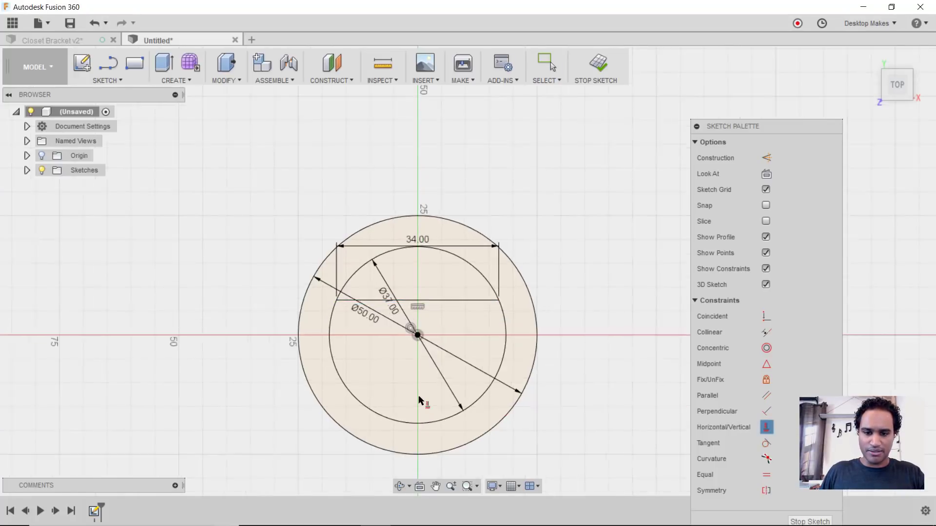
click(115, 83)
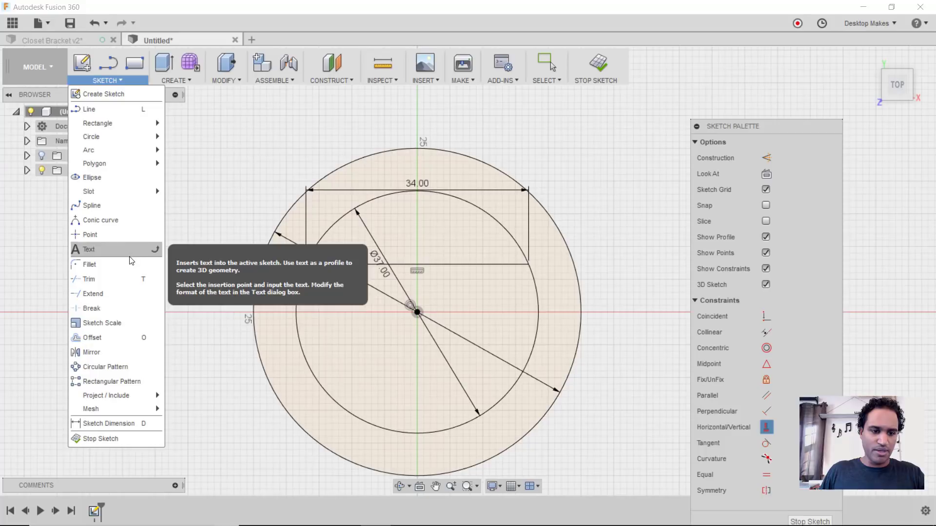
click(125, 296)
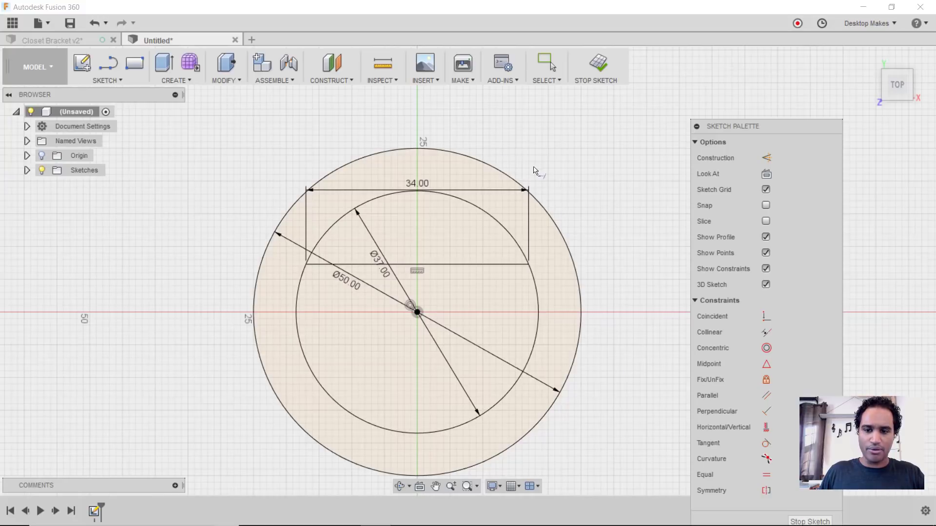
click(505, 266)
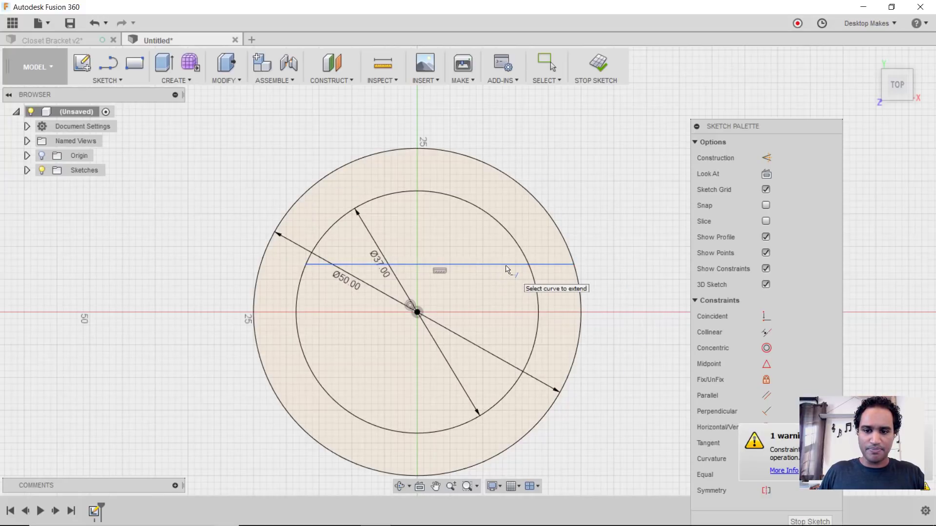
click(316, 268)
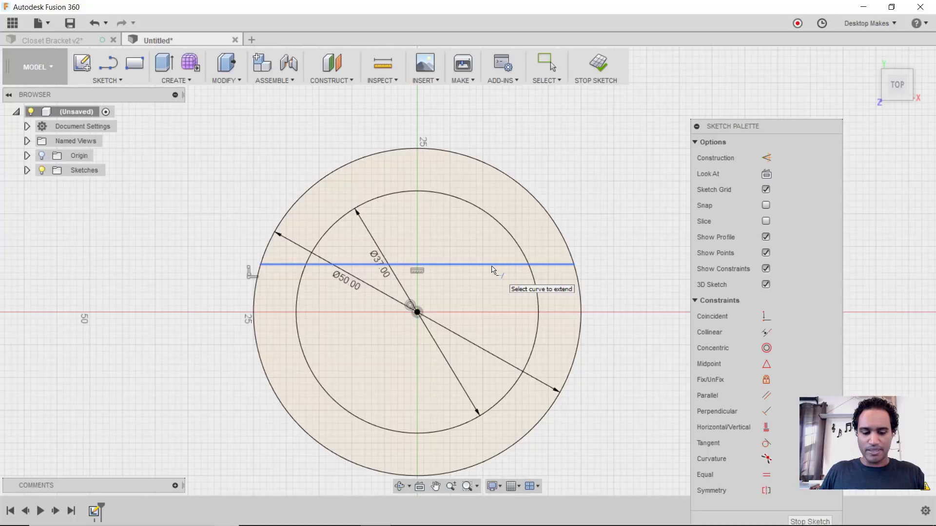
Step: Dimension the distance from the circles' centre to the horizontal line, accepting the proposed value, and finish the sketch
click(417, 312)
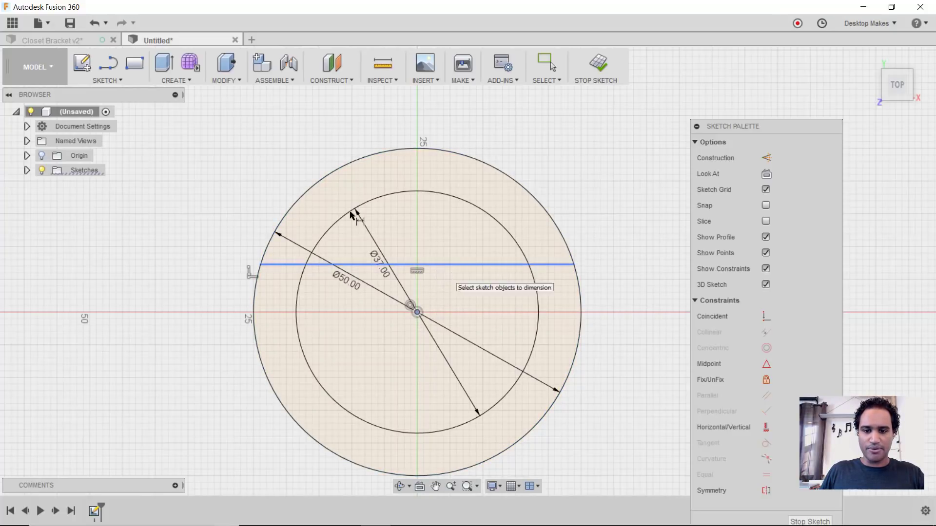
click(438, 264)
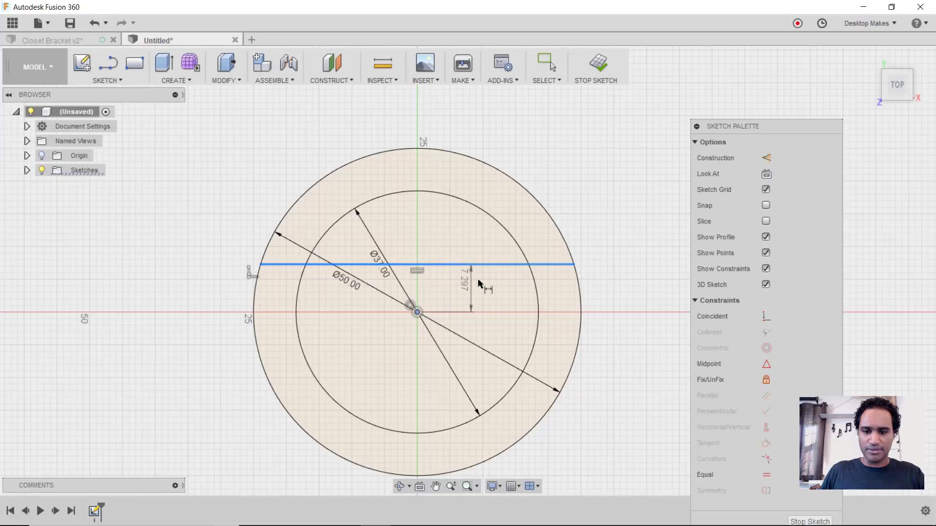
click(633, 297)
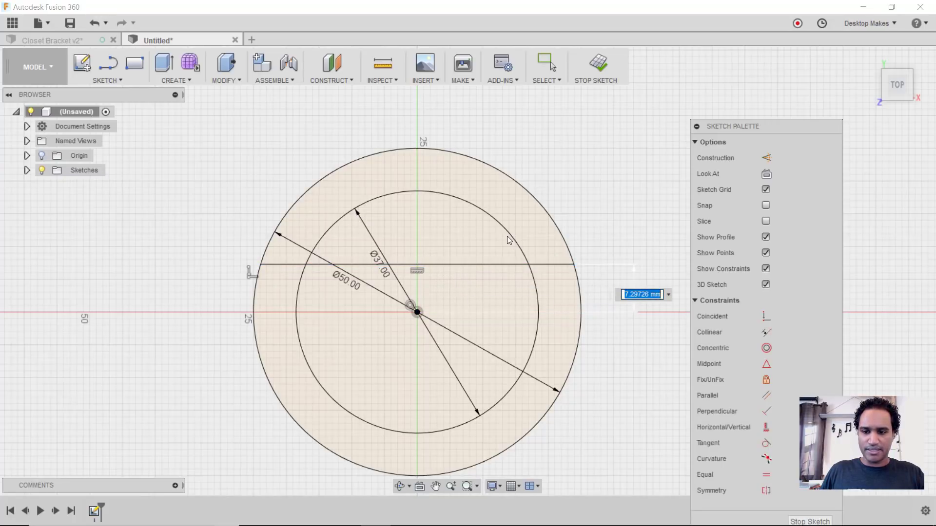
key(Return)
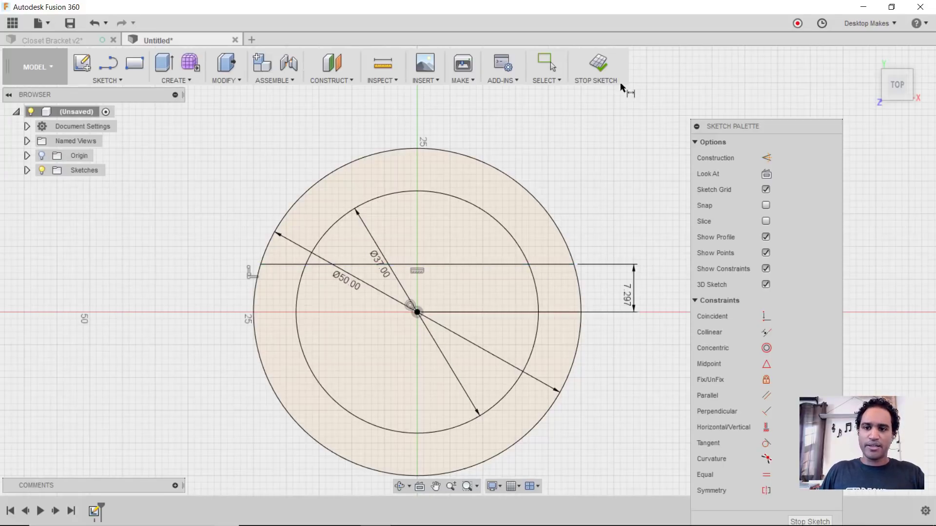
click(603, 62)
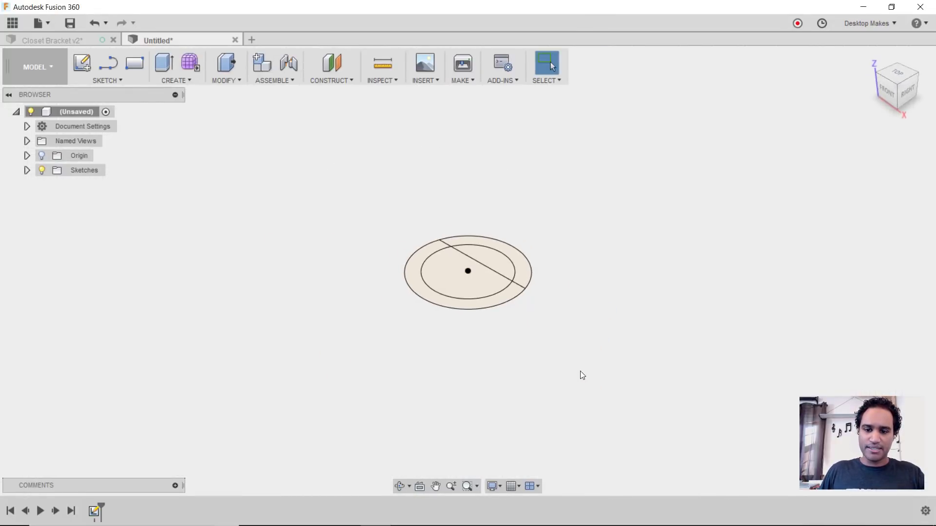
Step: Extrude all four profiles of the base sketch by -4 mm as a new body to form the disc
drag(474, 297, 378, 338)
key(e)
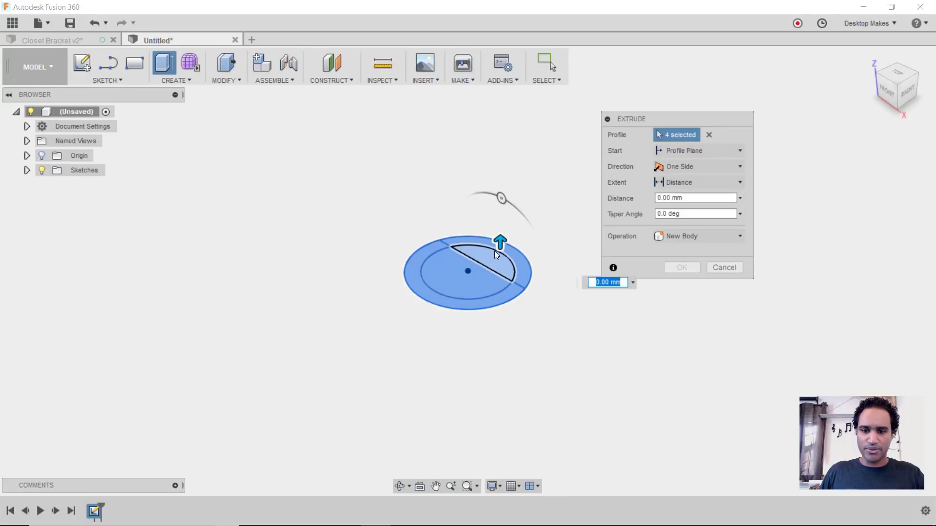
drag(499, 242, 499, 282)
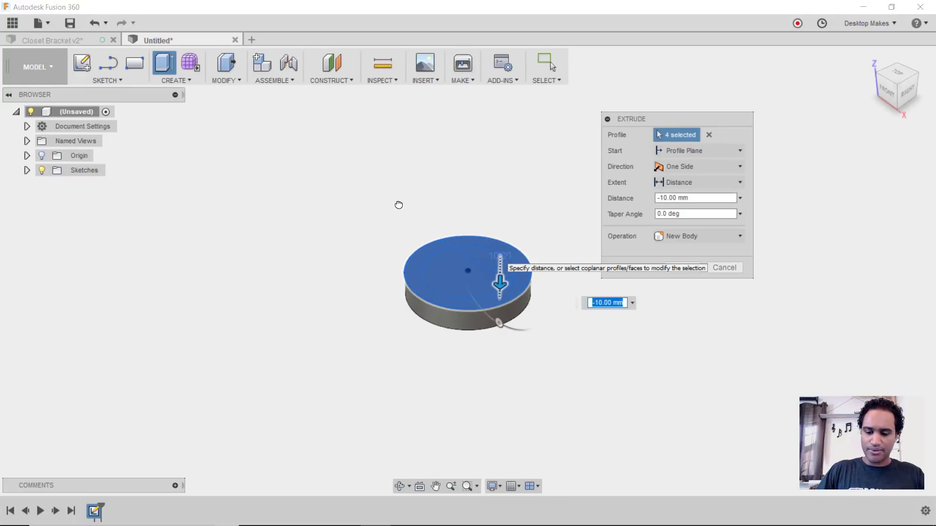
text(-4)
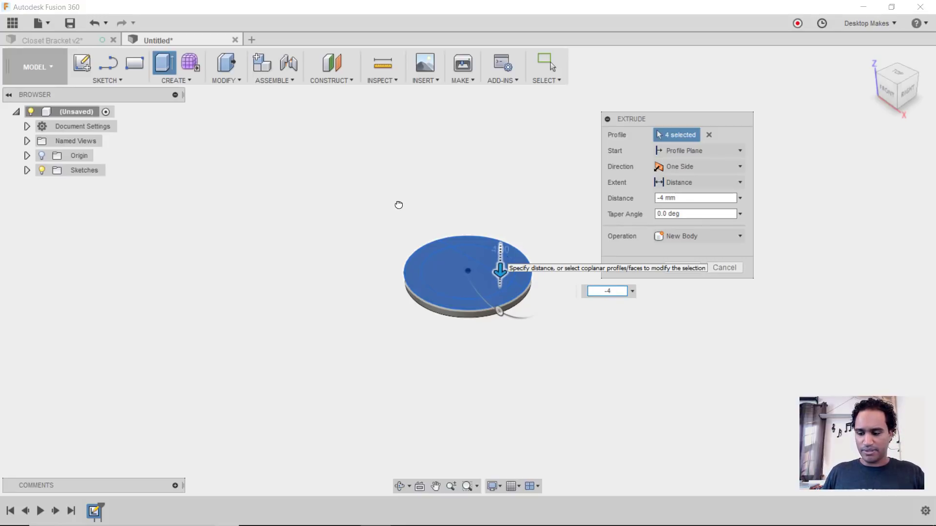
key(Return)
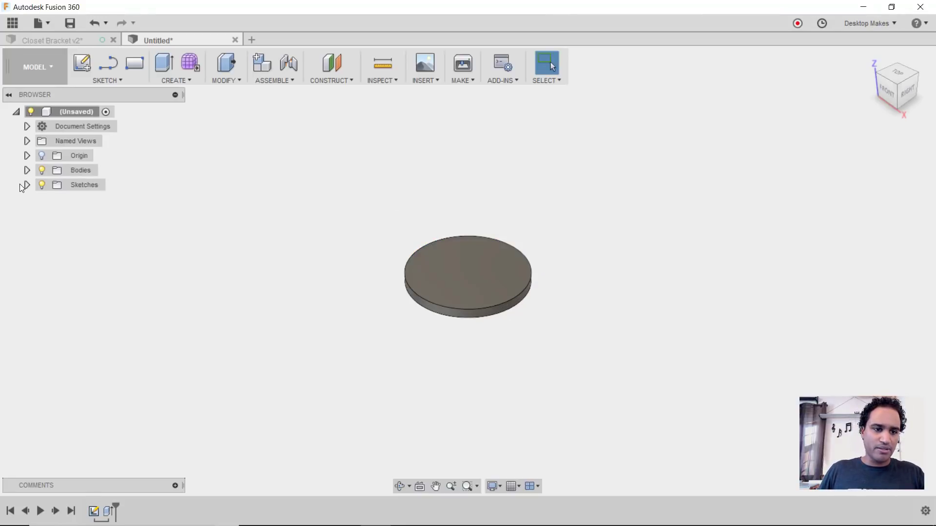
Step: Make the base sketch visible again on the disc
click(27, 185)
click(50, 200)
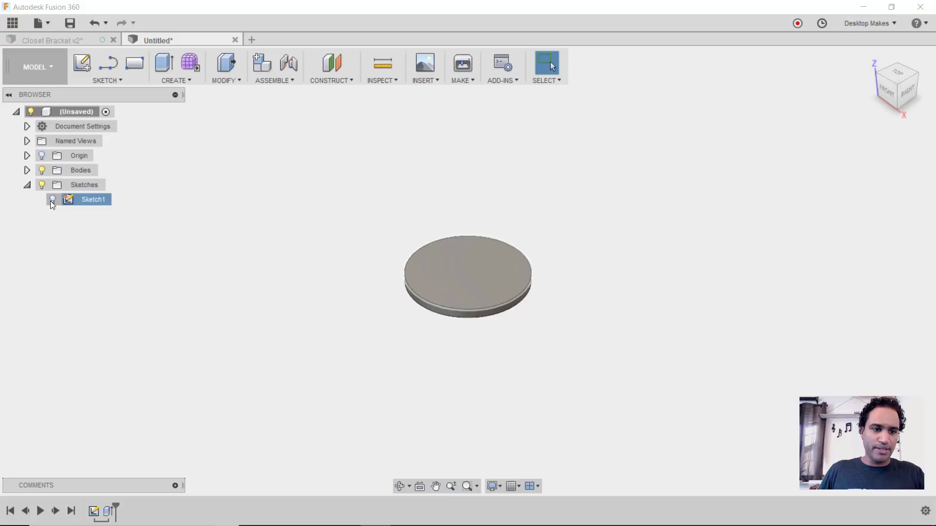
scroll(470, 288, up, 5)
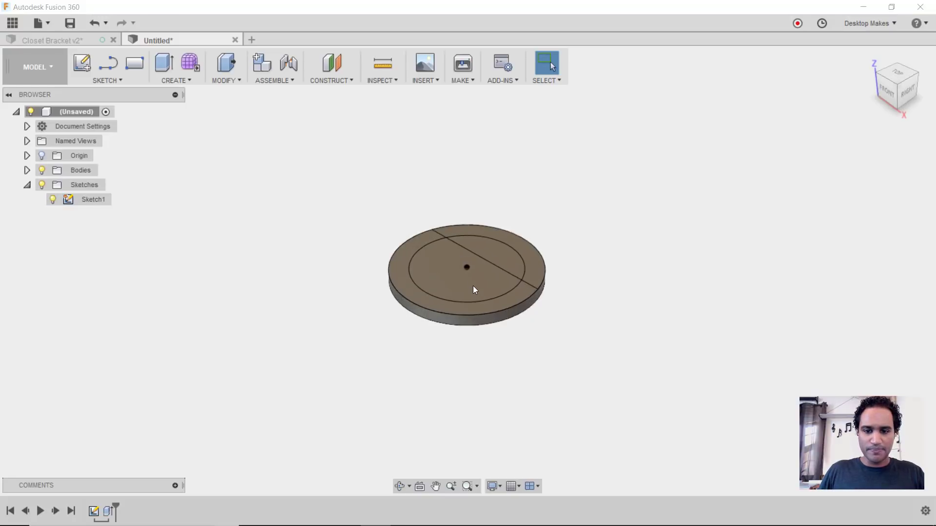
click(362, 263)
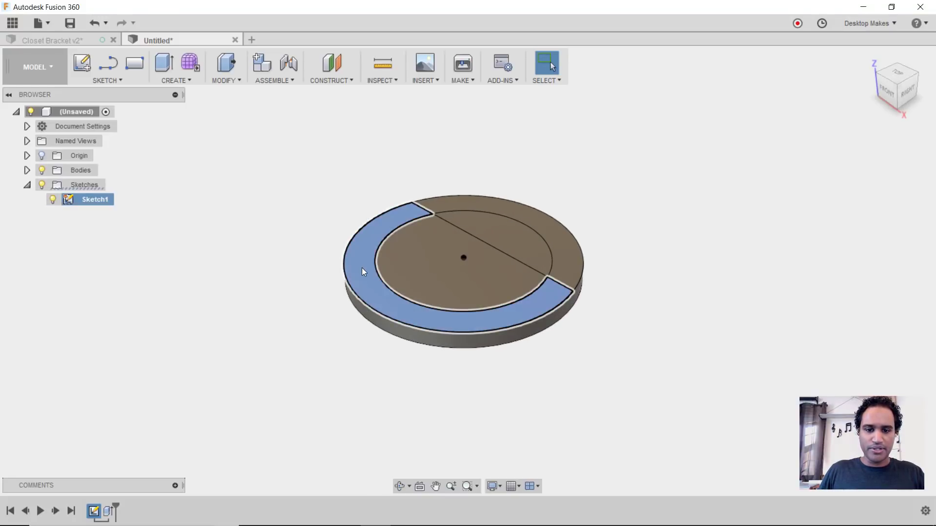
key(e)
drag(393, 289, 397, 245)
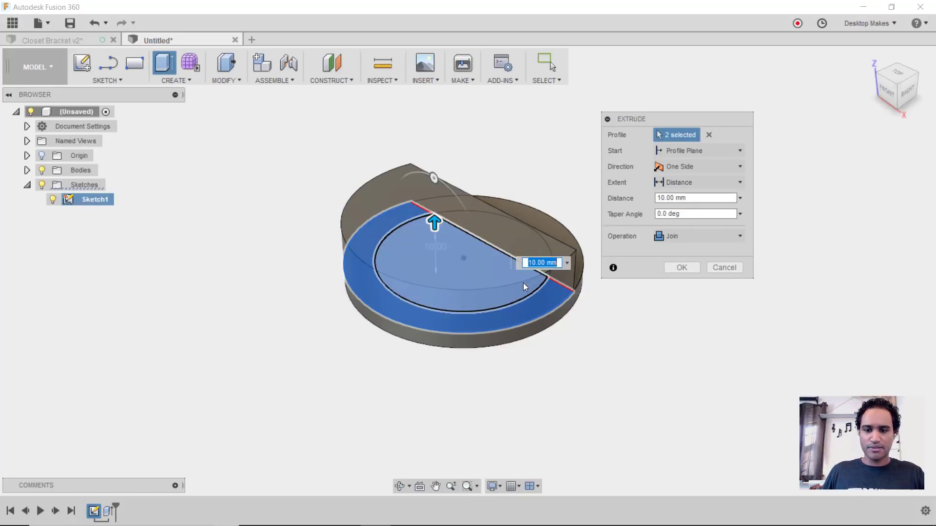
click(536, 271)
text(1)
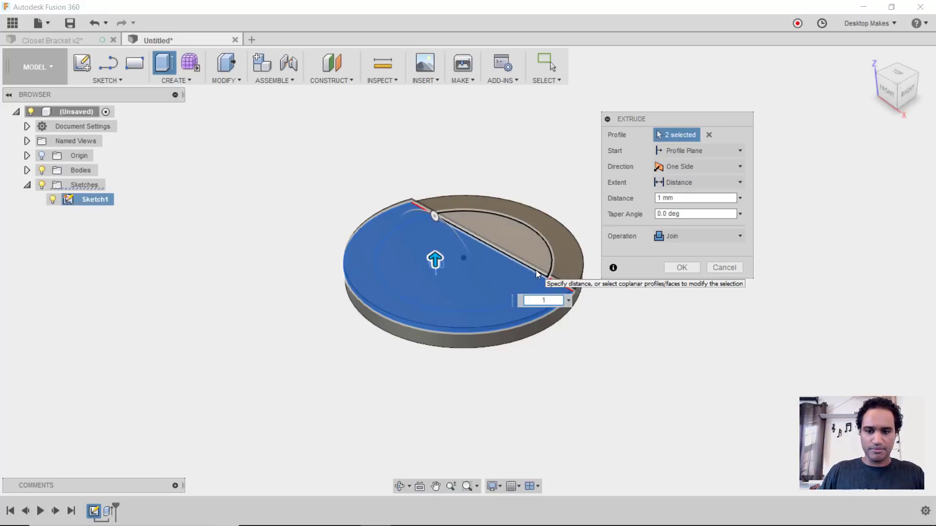
key(Return)
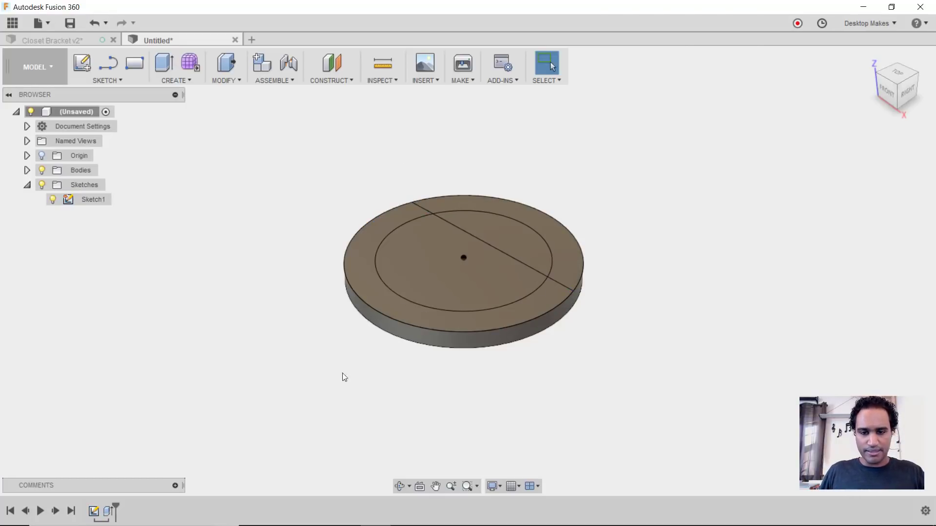
Step: Extrude the larger ring segment below the horizontal line 17 mm upward, joined to the disc
key(e)
click(348, 292)
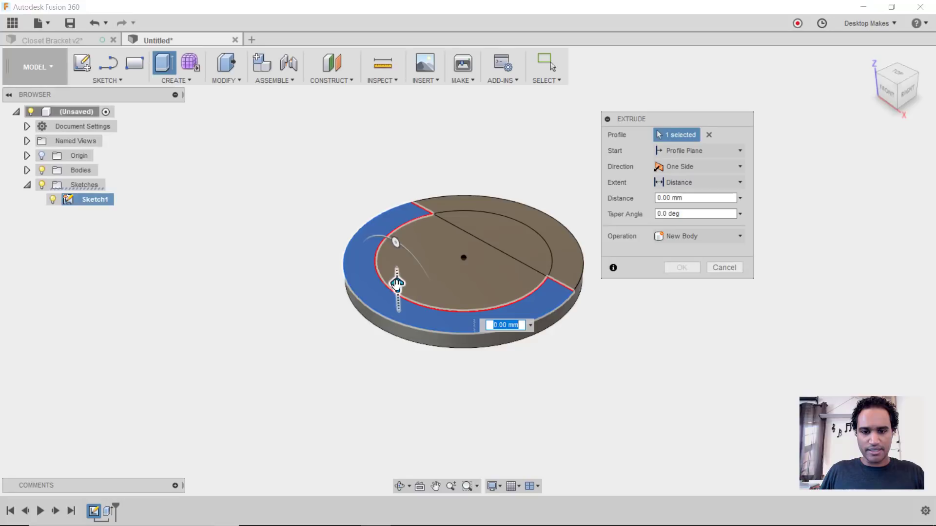
drag(396, 284, 415, 273)
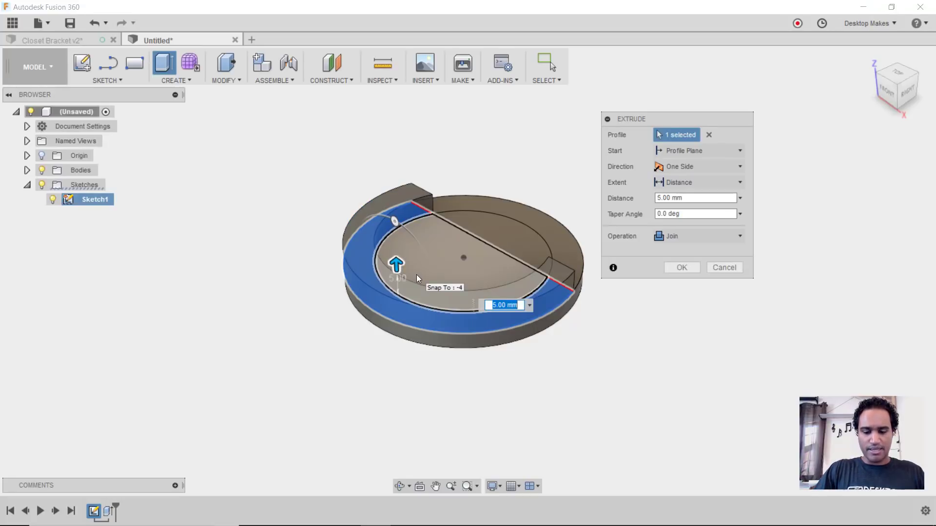
text(17)
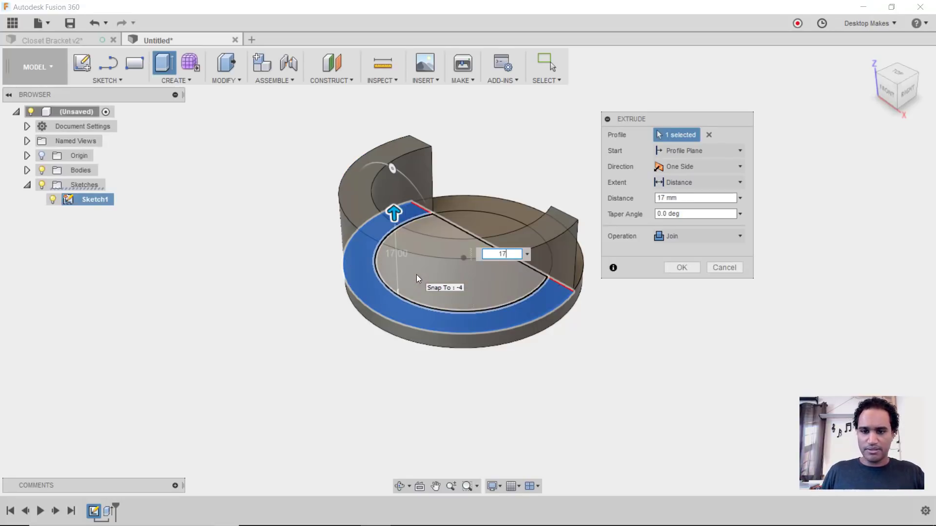
key(Return)
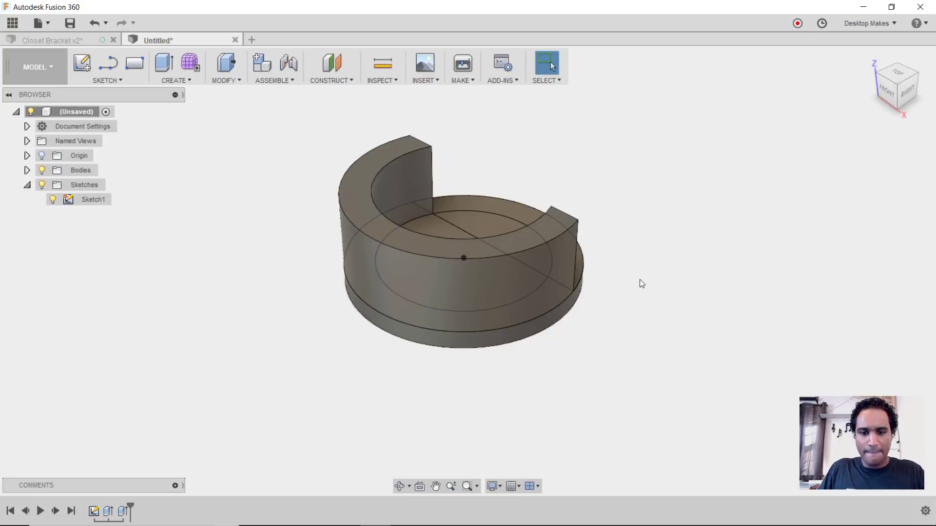
Step: Hide the sketches and inspect the bracket's disc and curved wall from several sides
shift+middle_drag(641, 284, 588, 319)
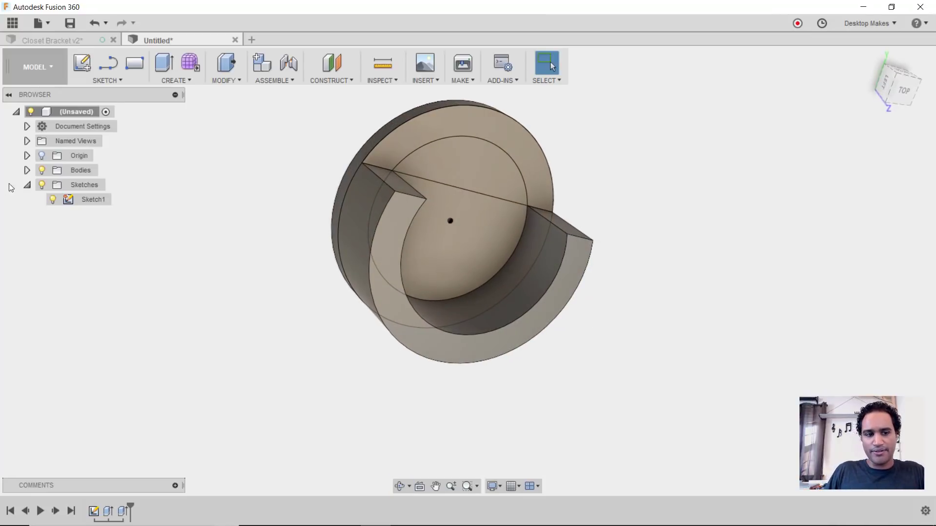
shift+middle_drag(254, 288, 309, 279)
key(Escape)
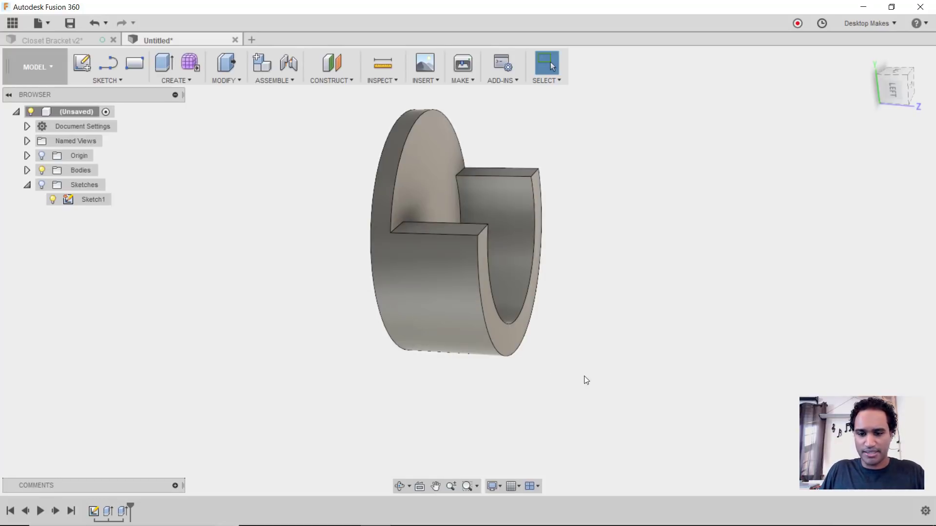
shift+middle_drag(618, 364, 621, 330)
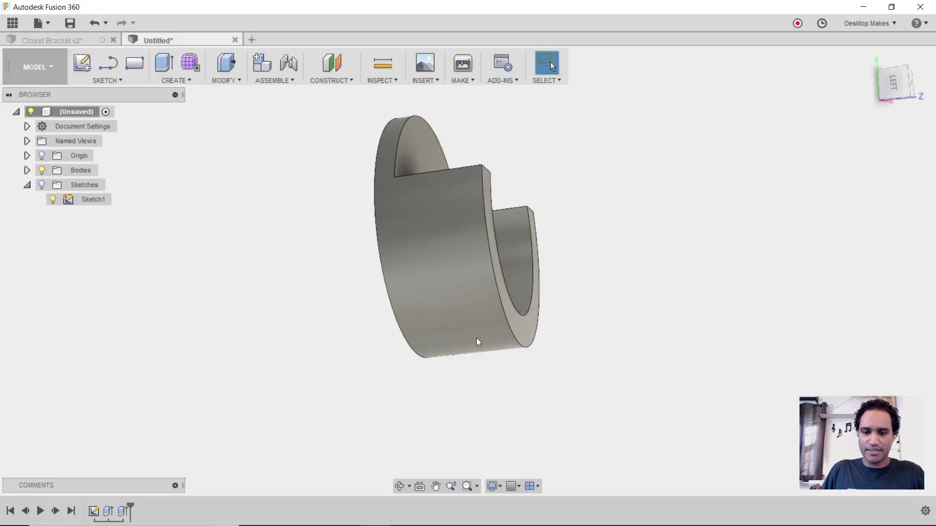
shift+middle_drag(474, 361, 443, 382)
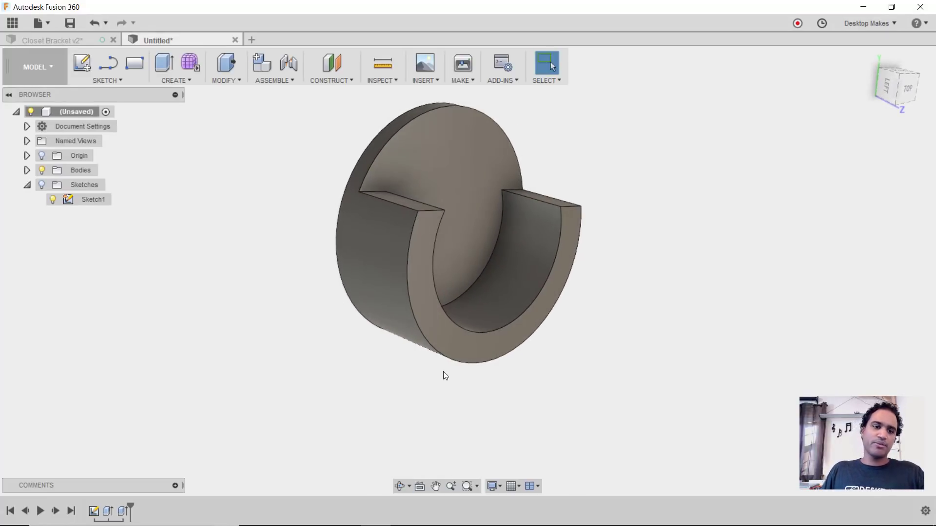
Step: In the base sketch, draw a three-point arc between the horizontal line's endpoints, bulging below the outer circle with a radius of about 27.4 mm
double_click(94, 512)
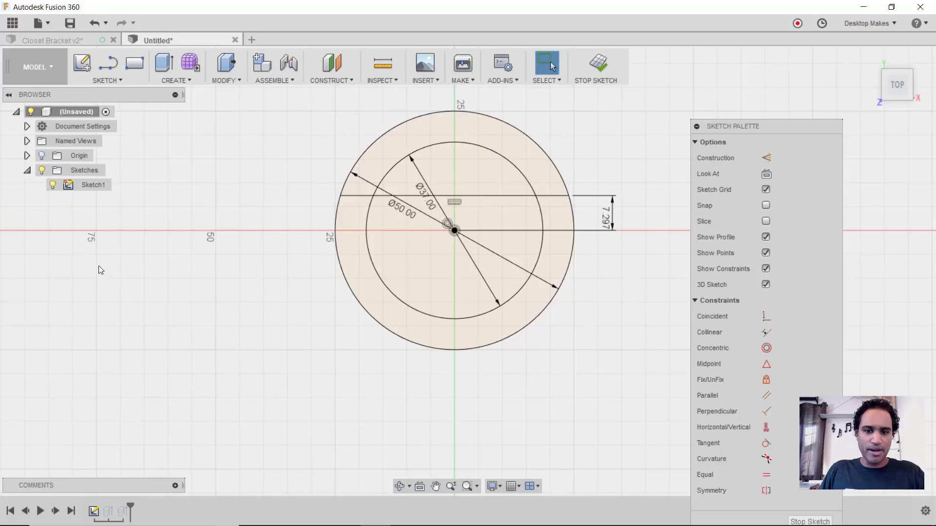
click(74, 77)
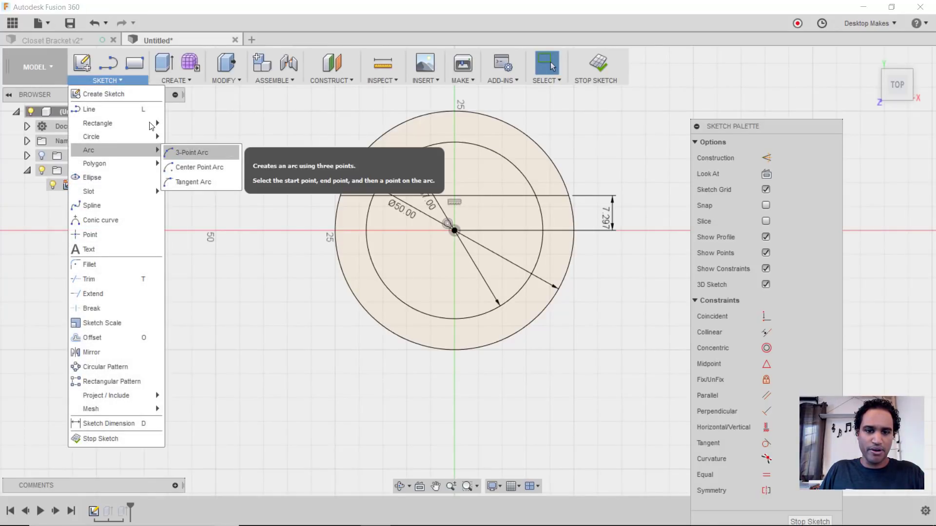
click(209, 167)
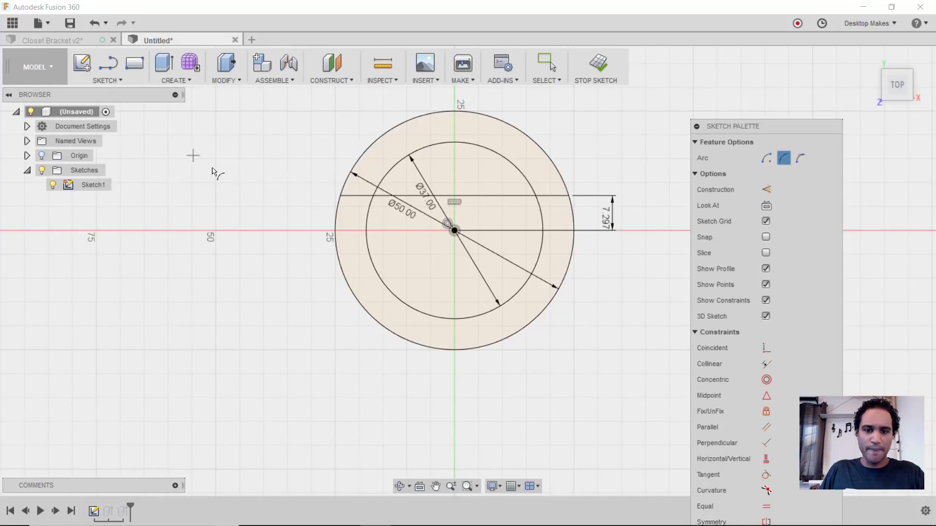
click(339, 199)
middle_drag(341, 200, 271, 265)
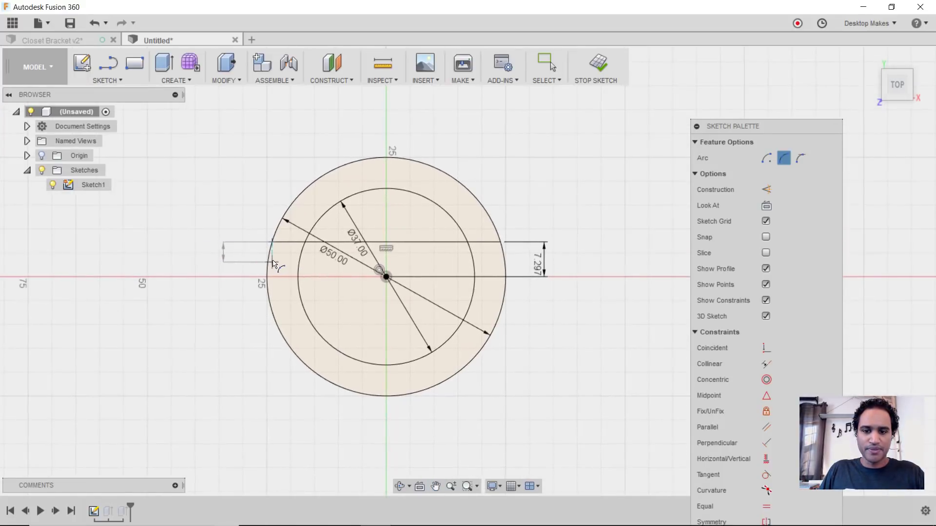
scroll(276, 264, up, 1)
scroll(276, 264, up, 1)
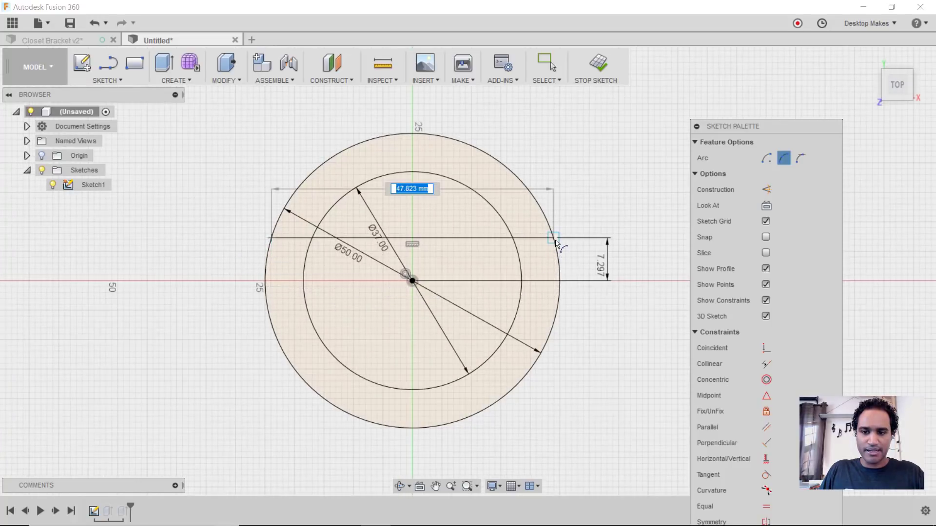
key(Escape)
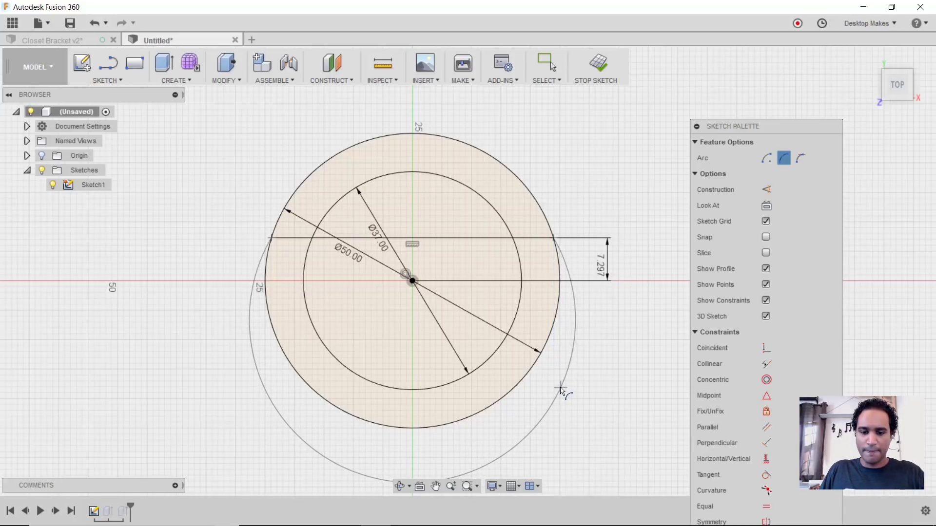
click(560, 385)
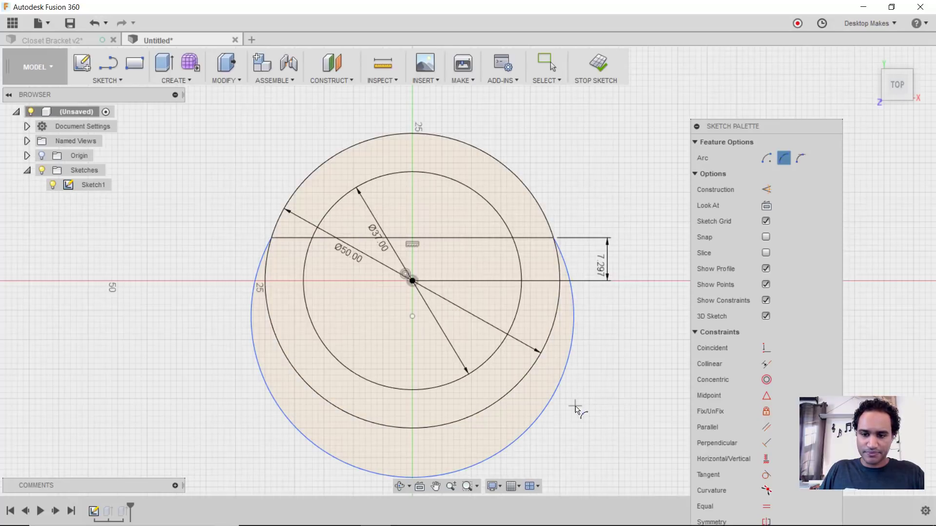
middle_drag(576, 408, 579, 381)
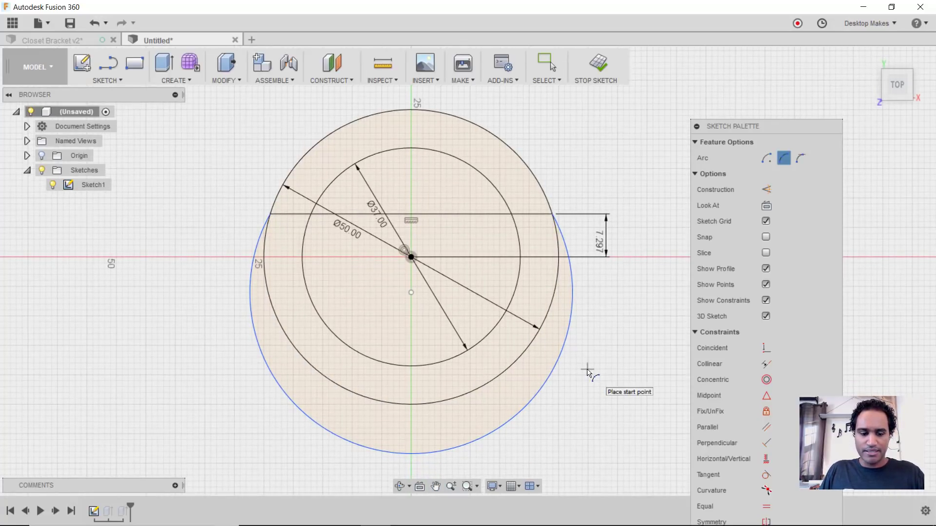
key(Escape)
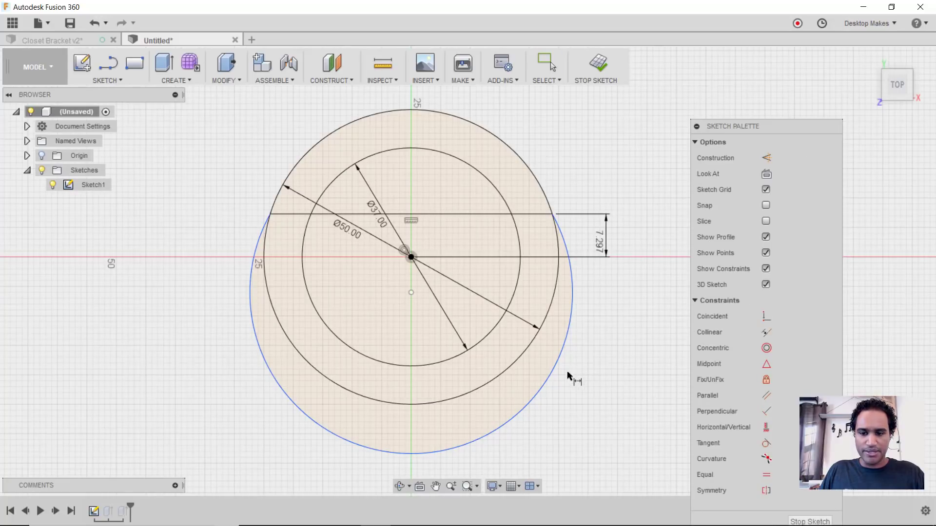
Step: Dimension the new arc's radius as 27 mm and finish the sketch
click(559, 373)
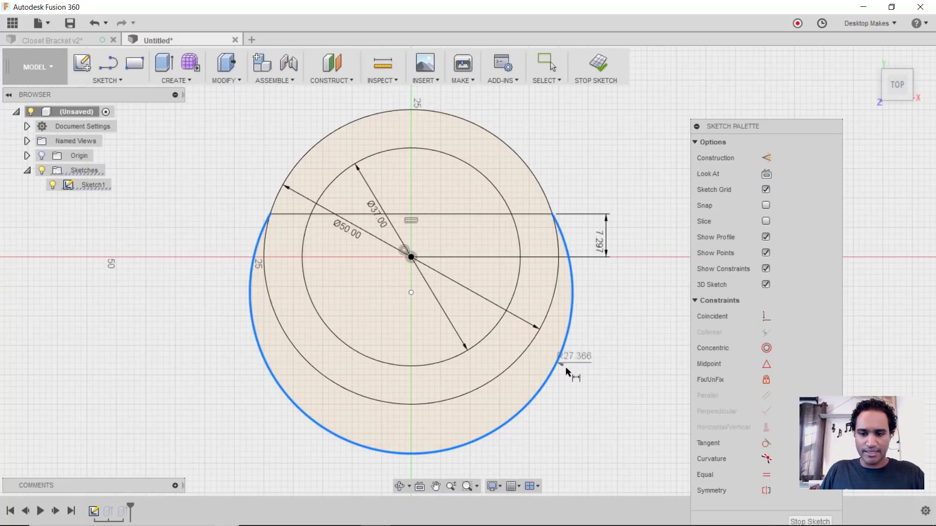
click(586, 398)
text(27)
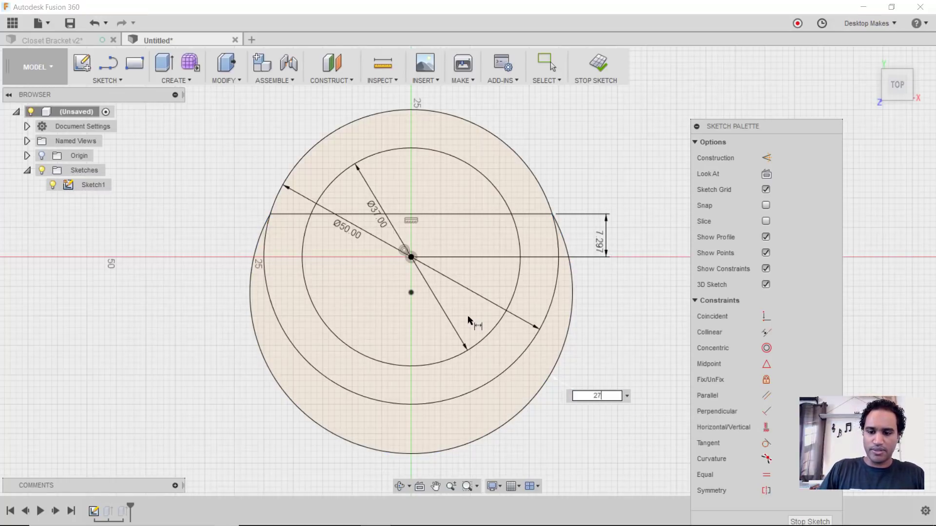
key(Return)
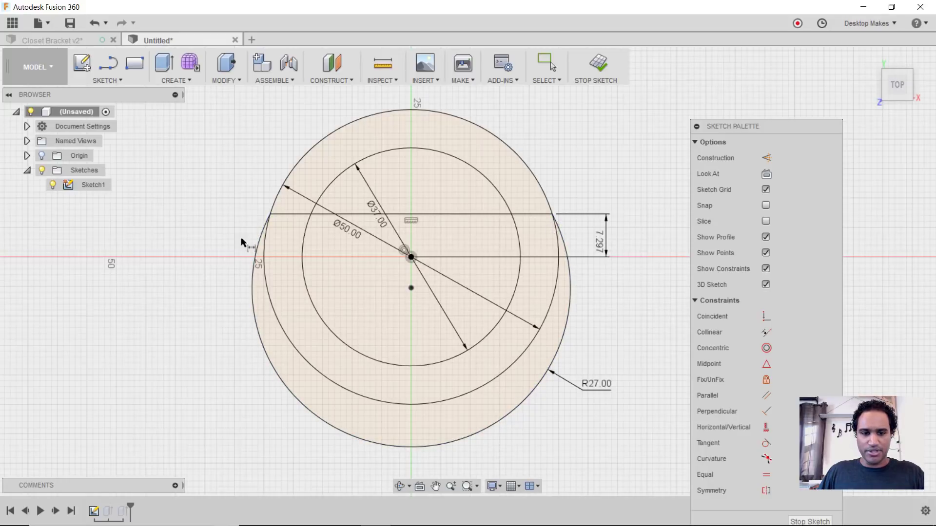
click(599, 78)
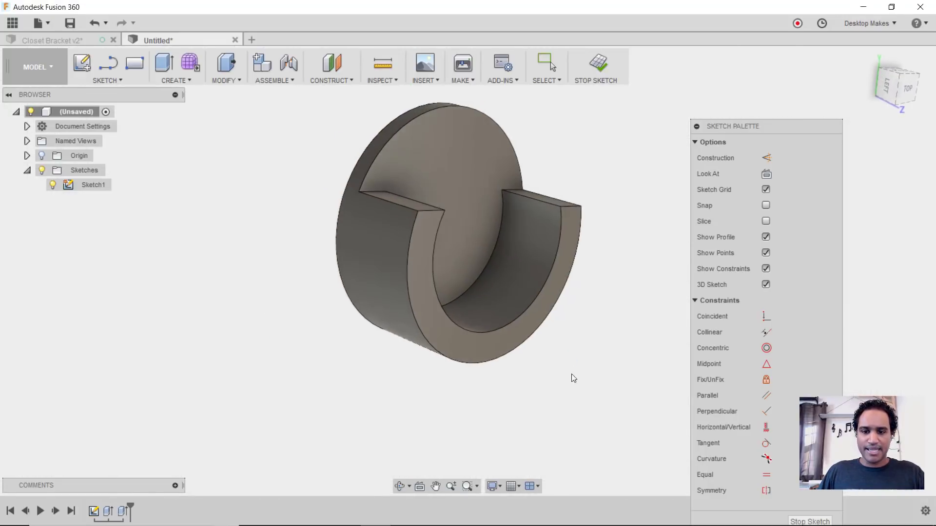
Step: Show the sketches and extrude the crescent profile below the wall by -4 mm, joined to the disc
click(42, 185)
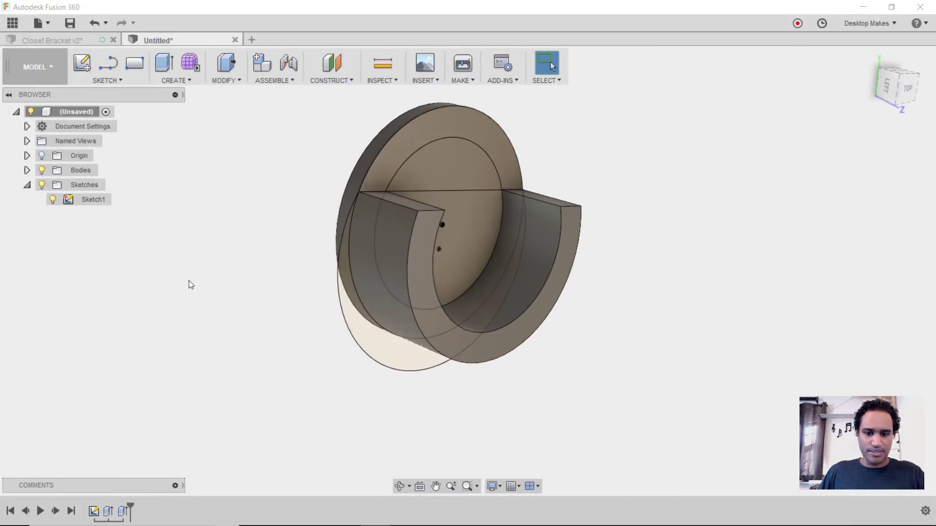
key(e)
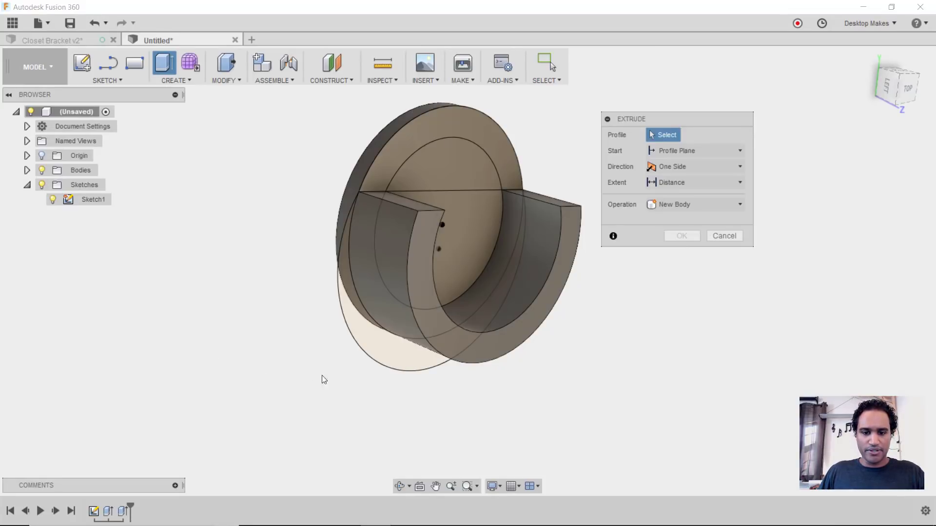
click(394, 351)
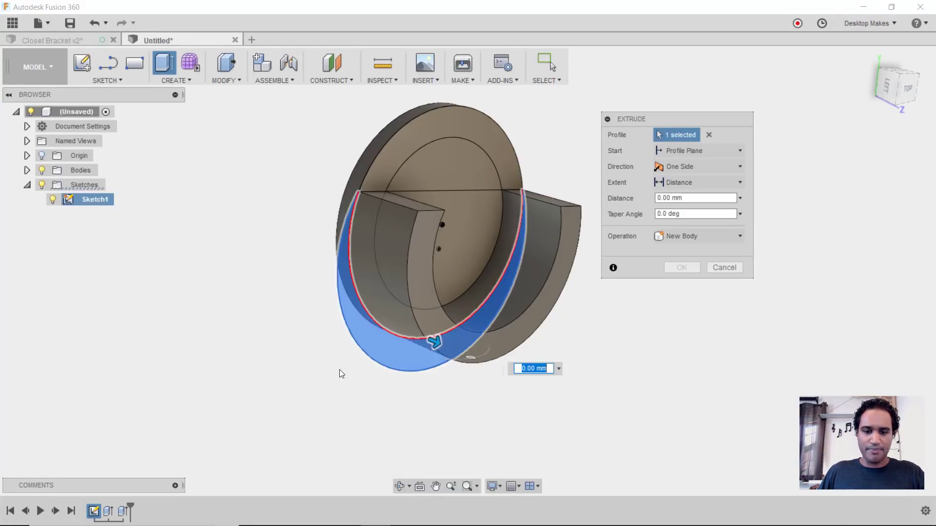
shift+middle_drag(341, 372, 435, 367)
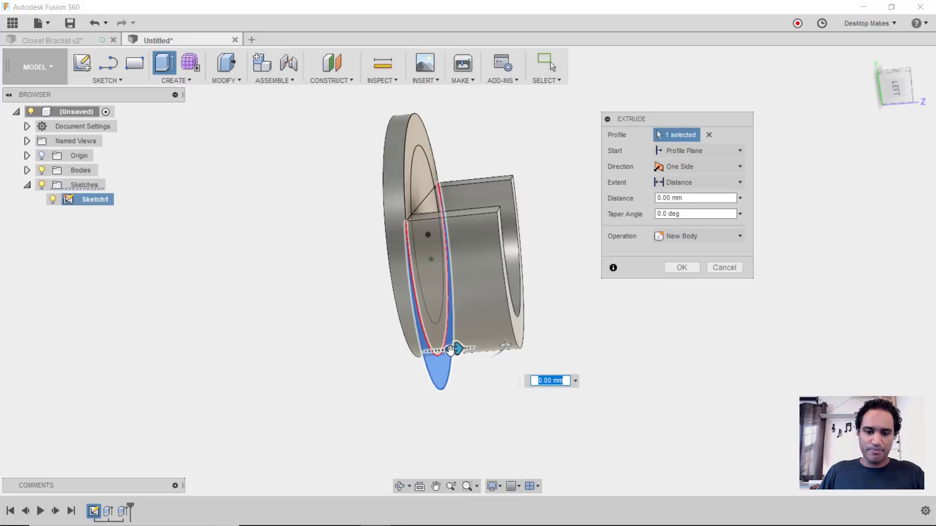
drag(449, 350, 359, 356)
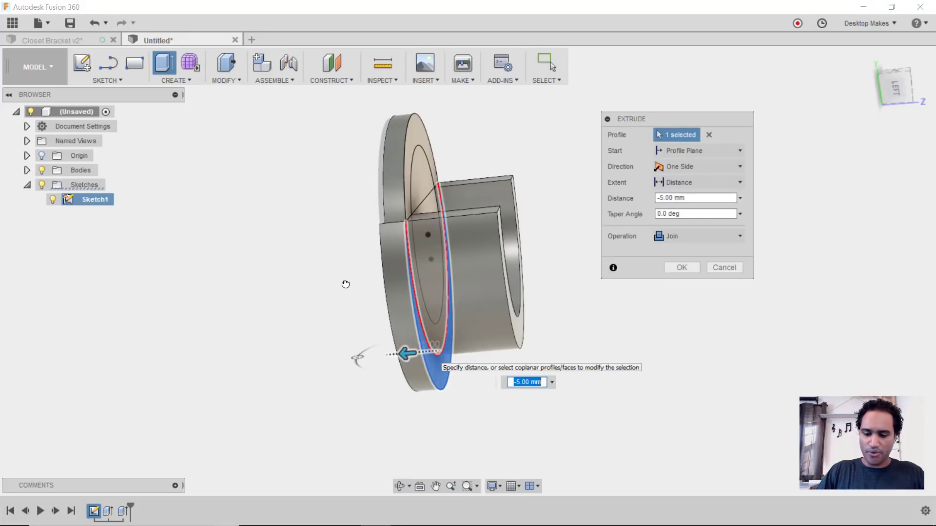
text(-4)
key(Return)
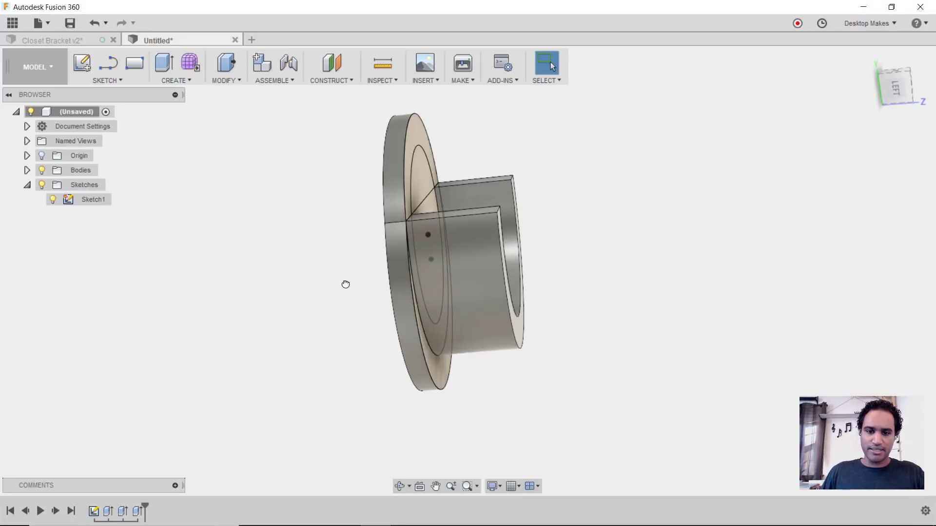
Step: Fillet the outer edge where the curved wall meets the crescent flange with a 30 mm radius, and hide the sketches
shift+middle_drag(390, 394, 424, 303)
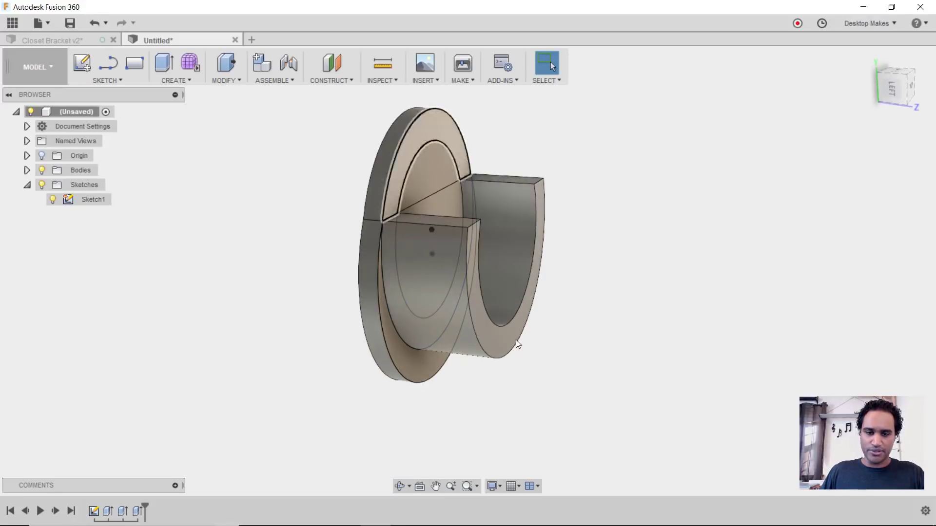
shift+middle_drag(518, 345, 604, 380)
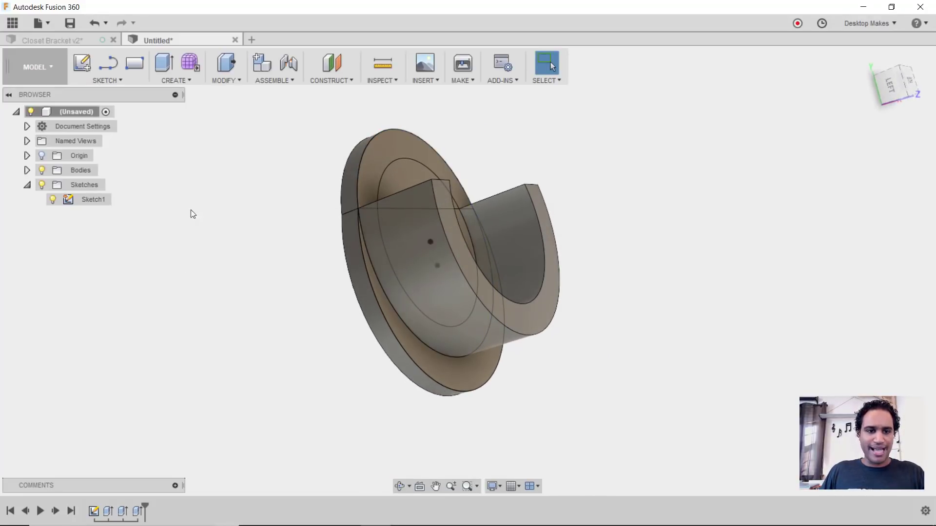
click(221, 80)
click(229, 108)
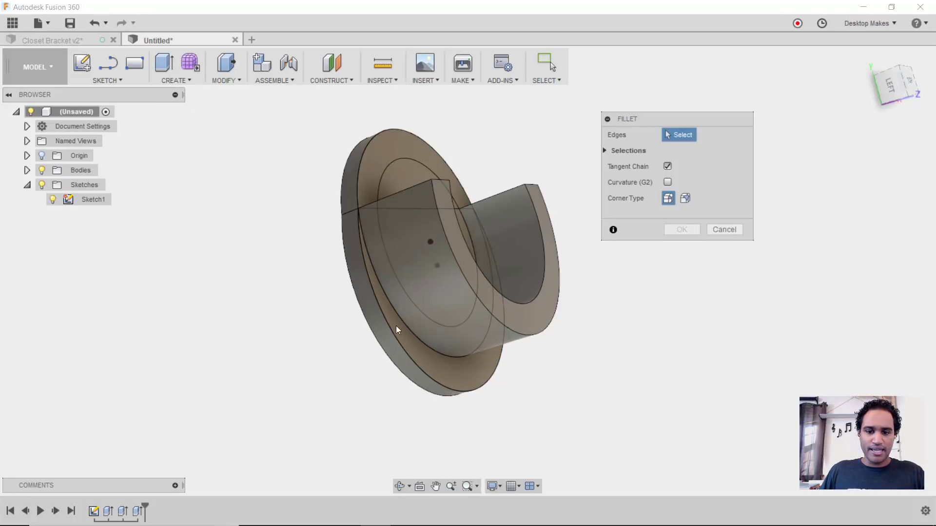
click(407, 332)
drag(418, 335, 462, 348)
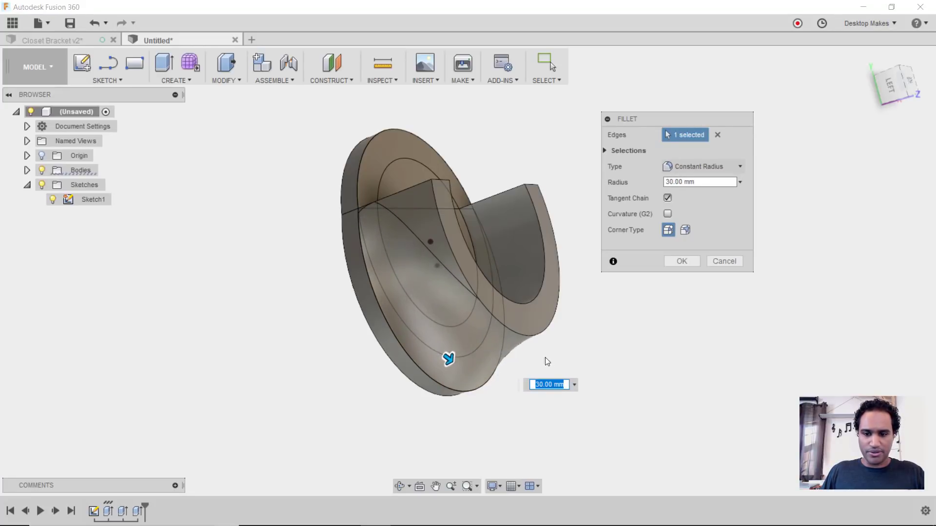
click(684, 262)
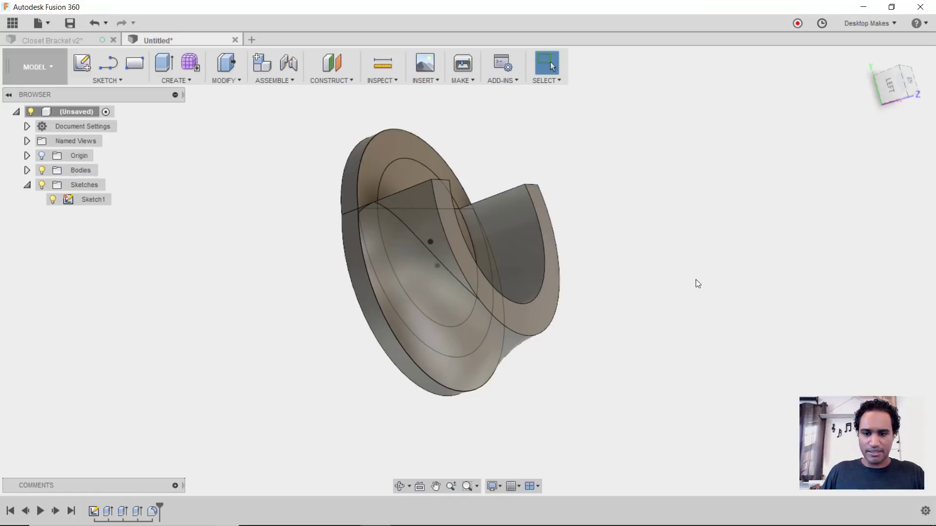
shift+middle_drag(564, 267, 131, 234)
click(43, 183)
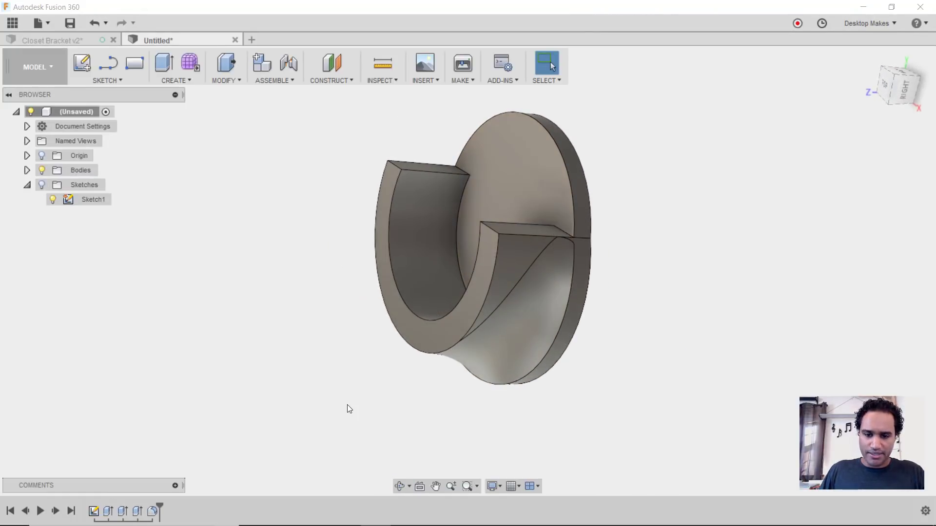
Step: Fillet the inner edge where the curved wall meets the disc face with a 3 mm radius
mouse_move(346, 407)
shift+middle_down()
mouse_move(431, 381)
mouse_move(455, 359)
mouse_move(470, 372)
mouse_move(492, 330)
mouse_move(479, 336)
mouse_move(493, 337)
shift+middle_up()
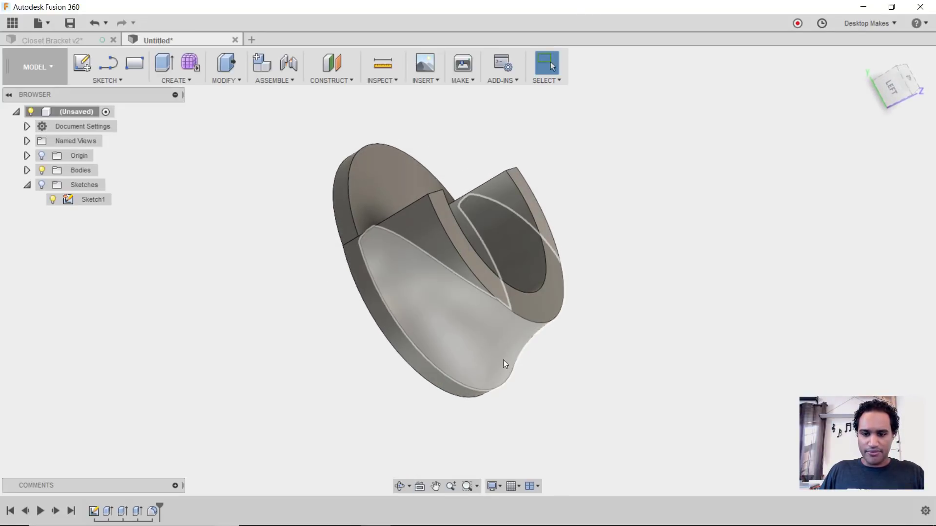
shift+middle_drag(593, 343, 557, 393)
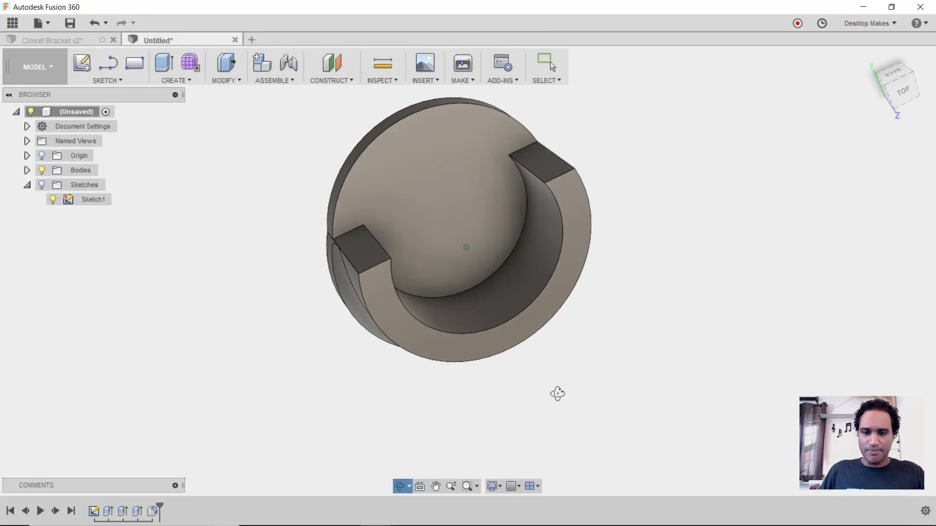
key(f)
click(484, 279)
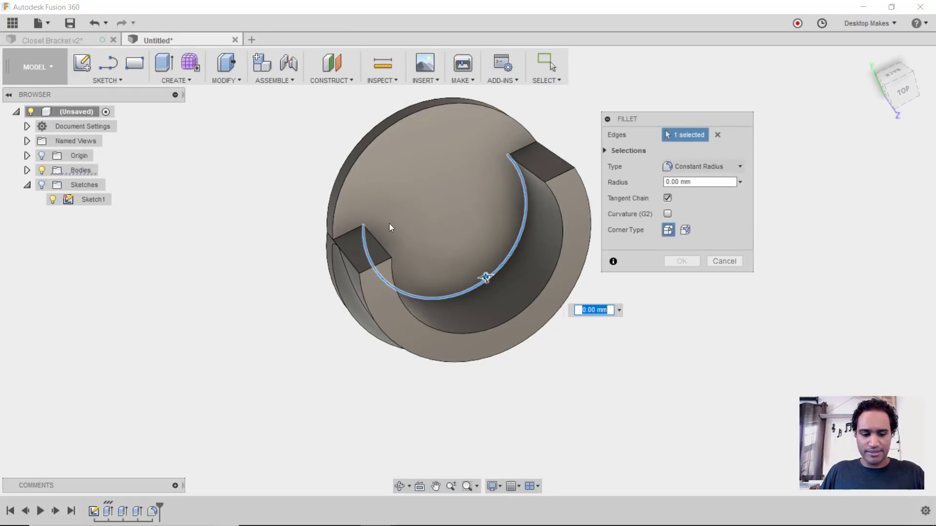
text(3)
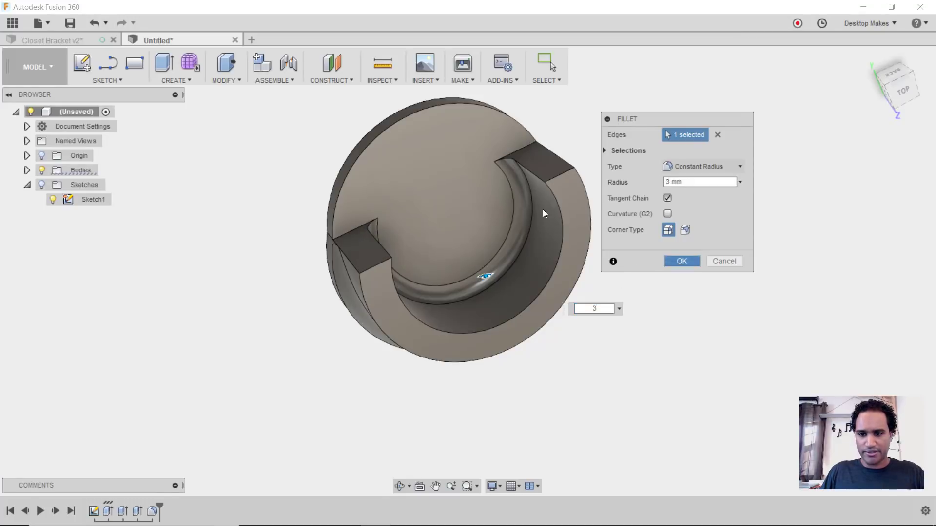
key(Return)
Step: In the base sketch, draw a 5 mm diameter circle centred on the origin and finish the sketch
shift+middle_drag(661, 361, 640, 348)
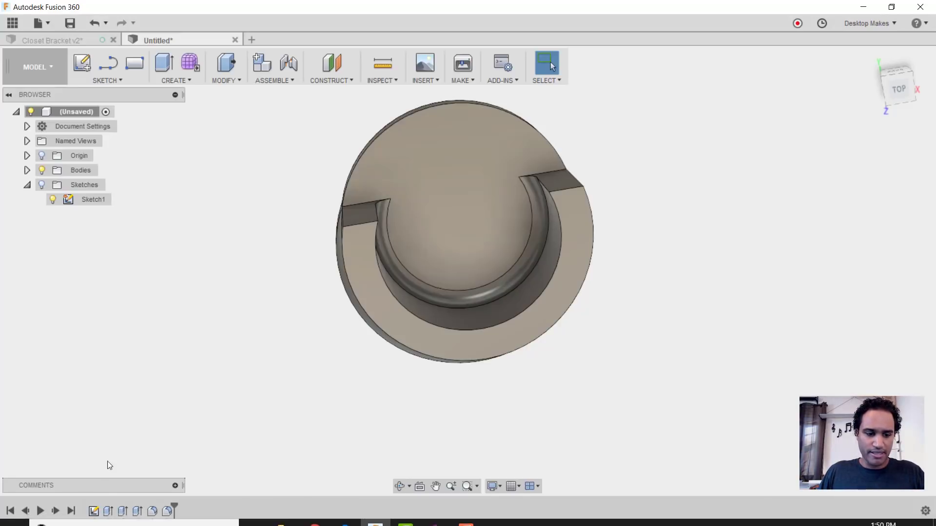
double_click(94, 511)
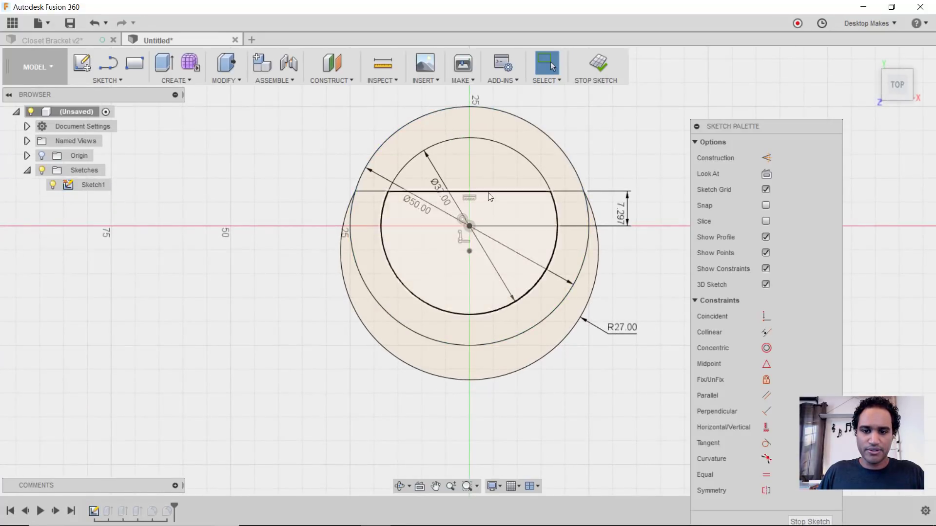
middle_drag(481, 230, 448, 290)
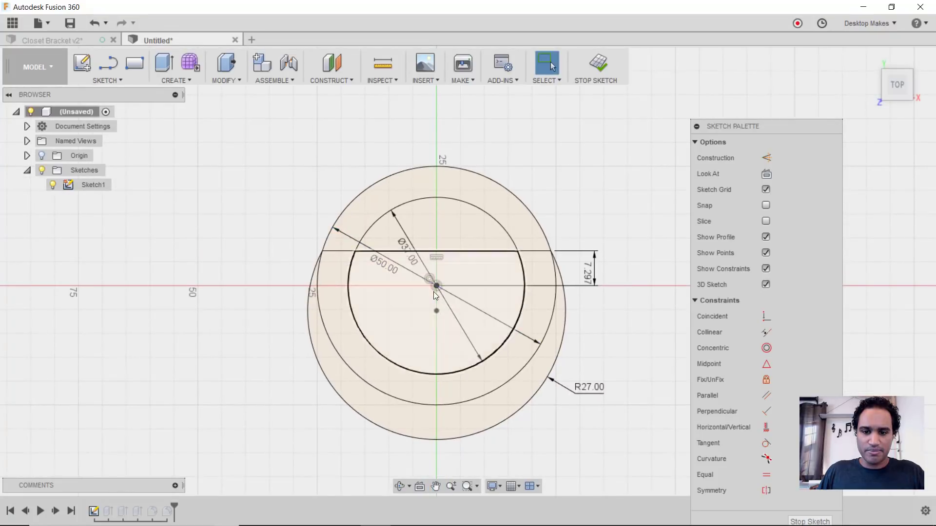
key(c)
click(436, 285)
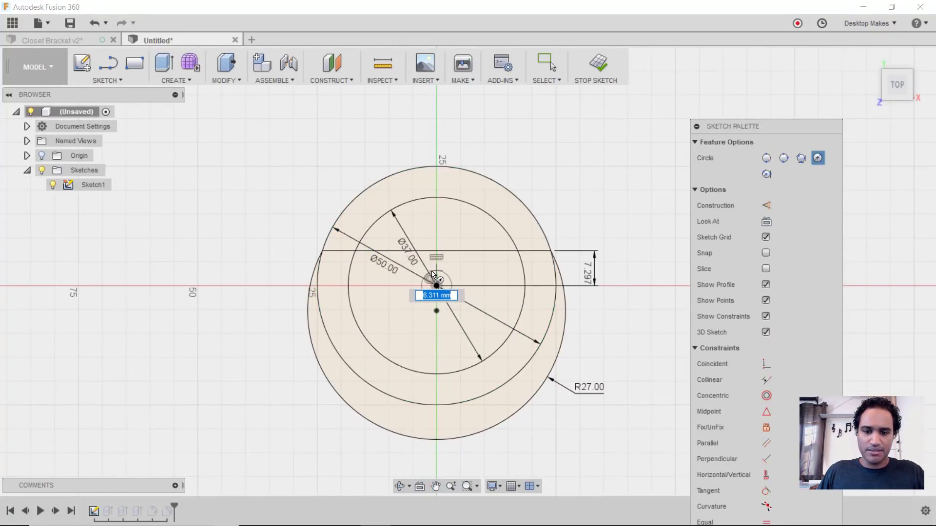
scroll(433, 275, up, 5)
middle_drag(441, 298, 422, 254)
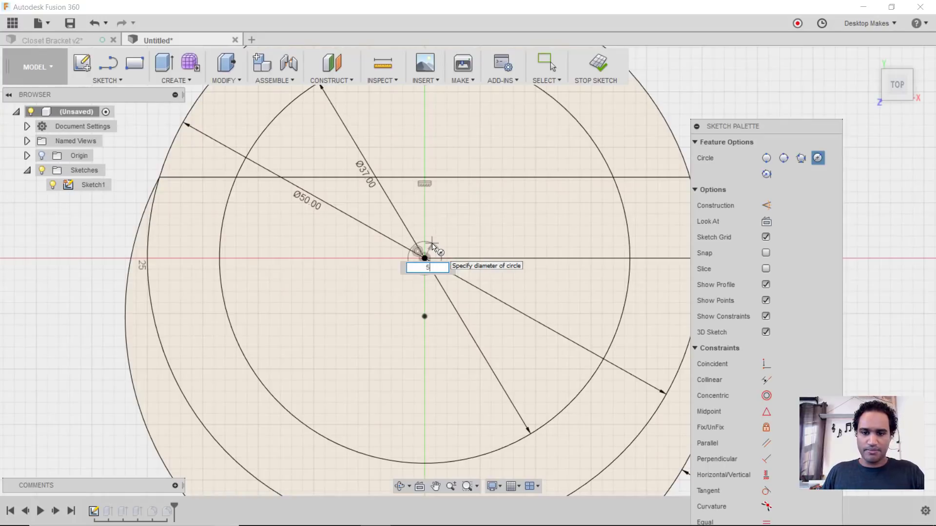
key(Return)
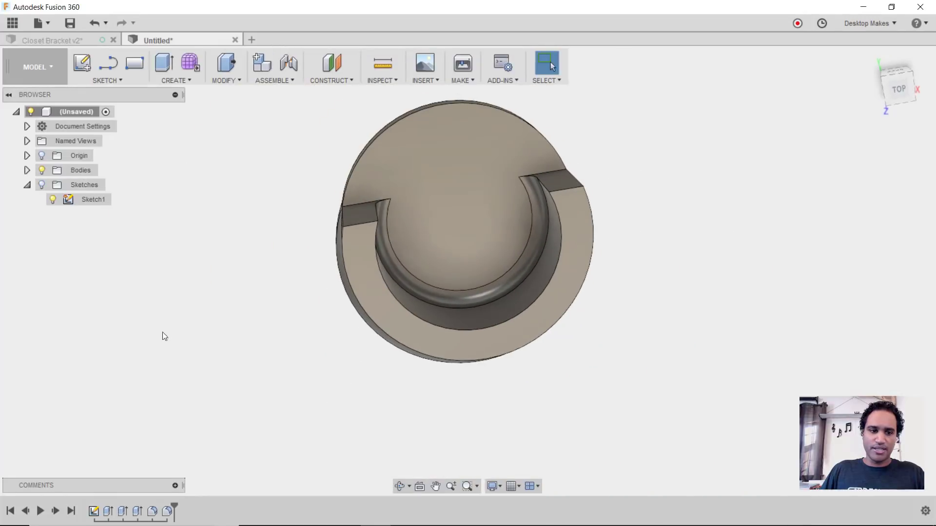
Step: Cut the small centre circle through the disc with an Extrude extent of All, and hide the sketches
key(e)
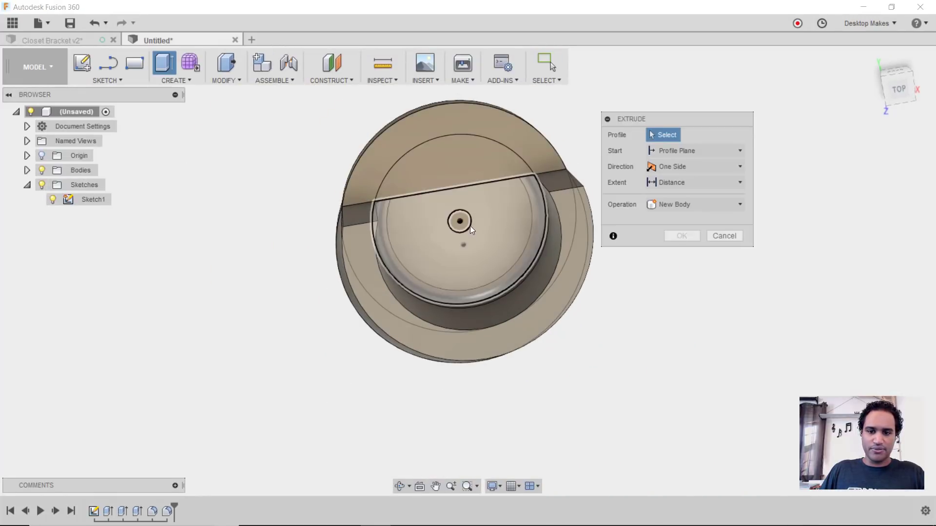
click(459, 222)
shift+middle_drag(474, 275, 511, 243)
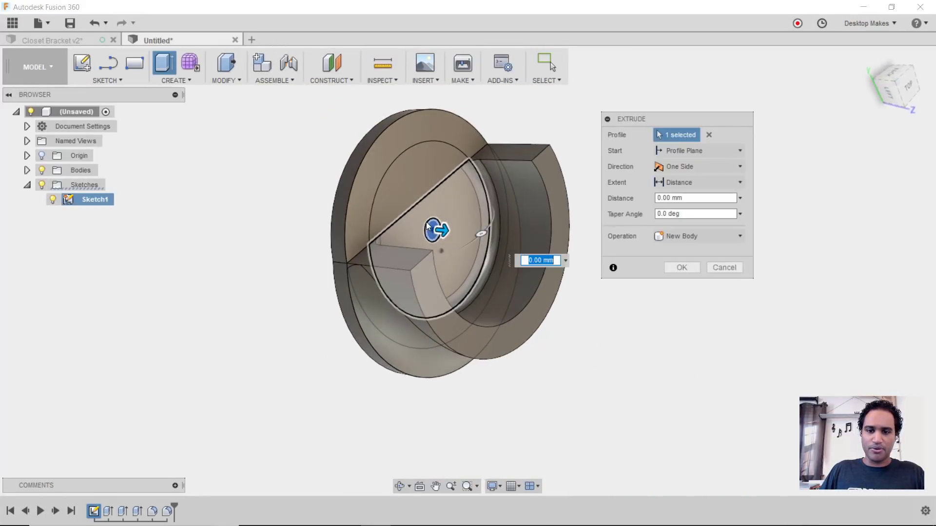
drag(439, 229, 390, 227)
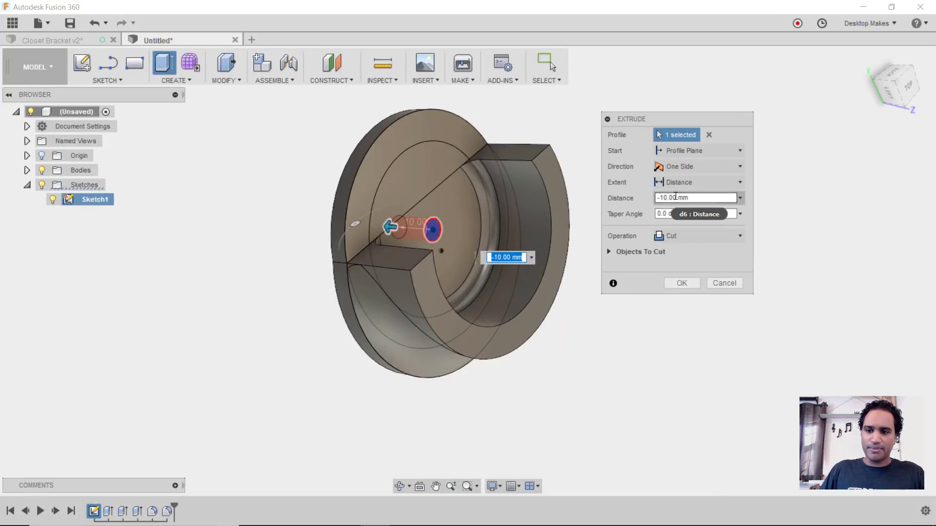
click(740, 197)
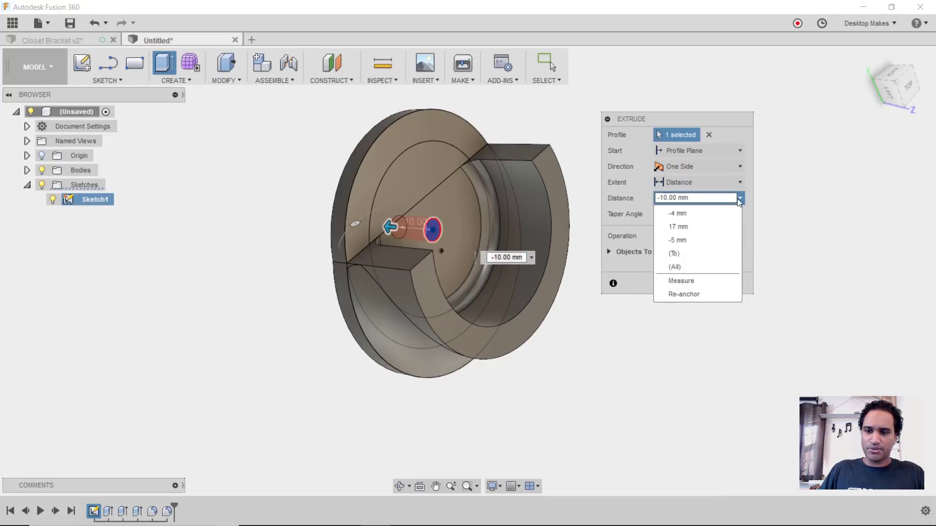
click(677, 182)
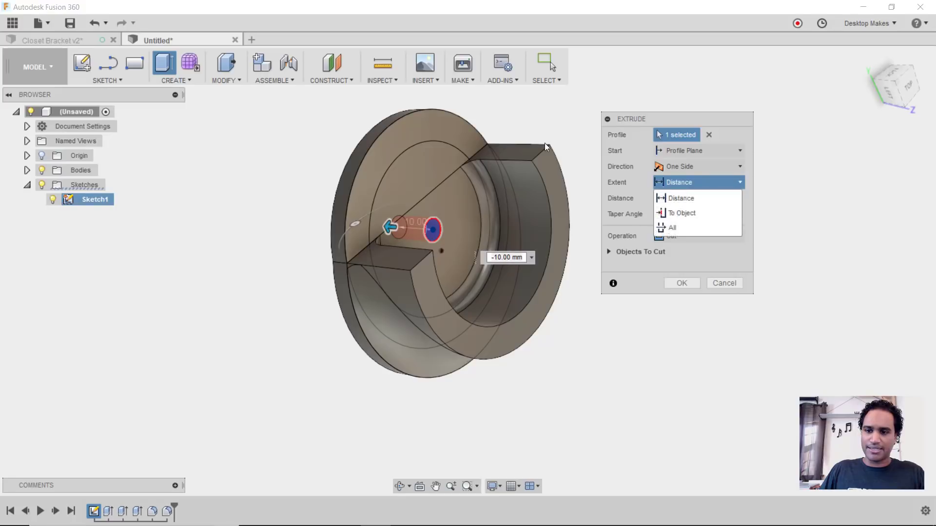
click(684, 227)
click(689, 283)
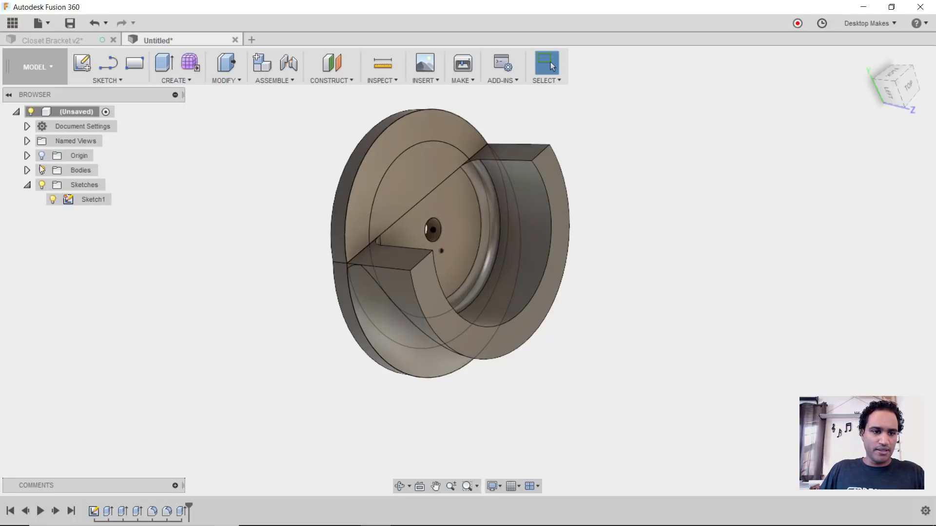
click(43, 187)
Step: Fillet the two straight edges where the wall's end faces meet the disc with a 3 mm radius
mouse_move(683, 383)
shift+middle_down()
mouse_move(633, 389)
mouse_move(609, 355)
mouse_move(644, 394)
mouse_move(679, 370)
mouse_move(610, 315)
shift+middle_up()
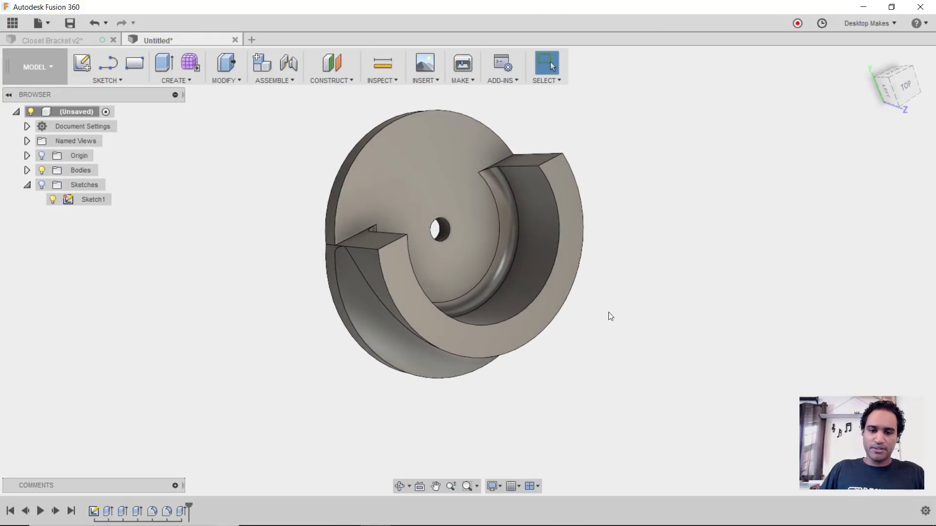
key(f)
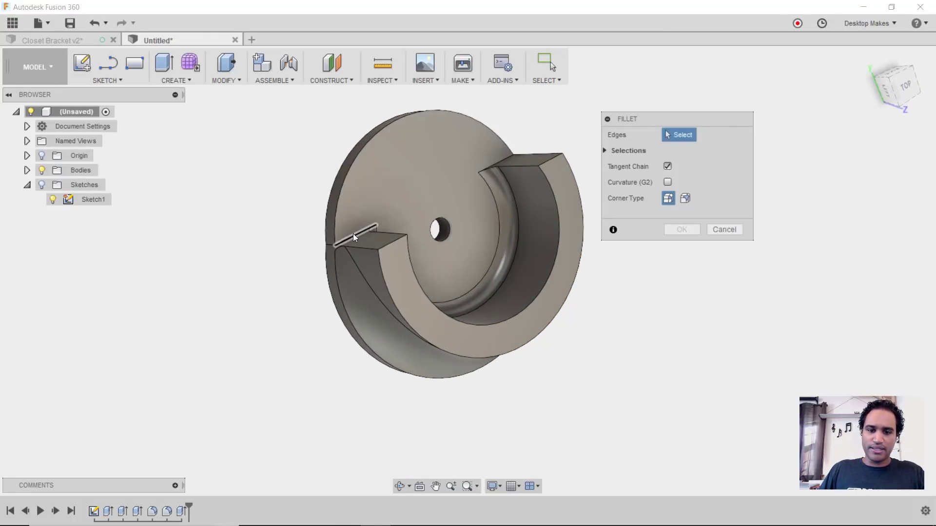
click(353, 233)
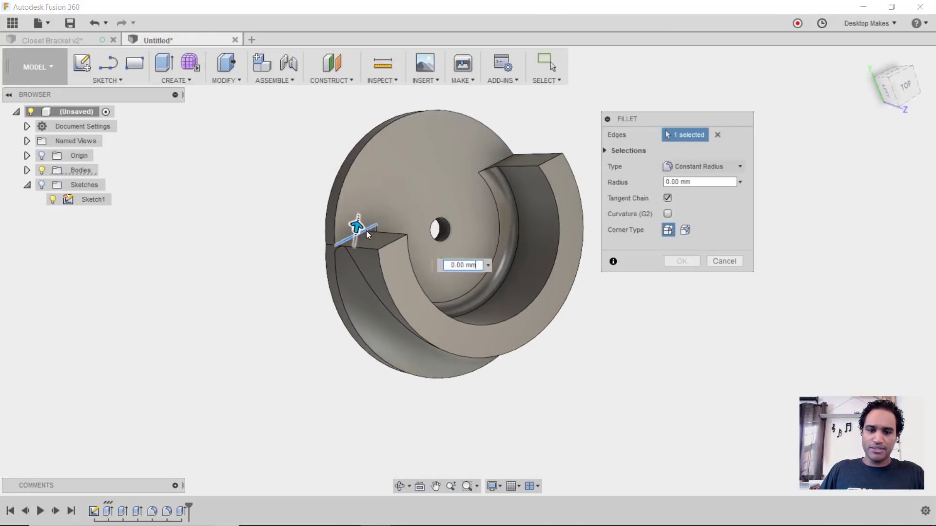
click(500, 162)
text(3)
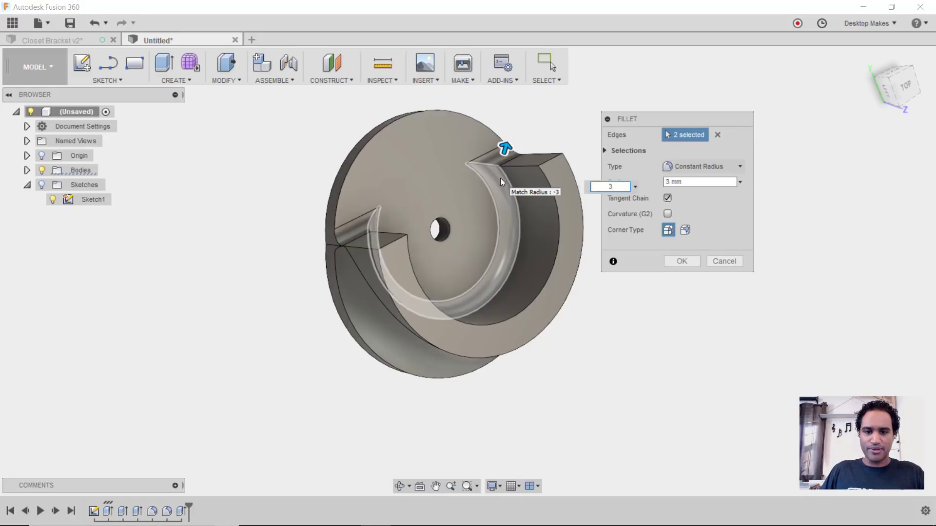
key(Return)
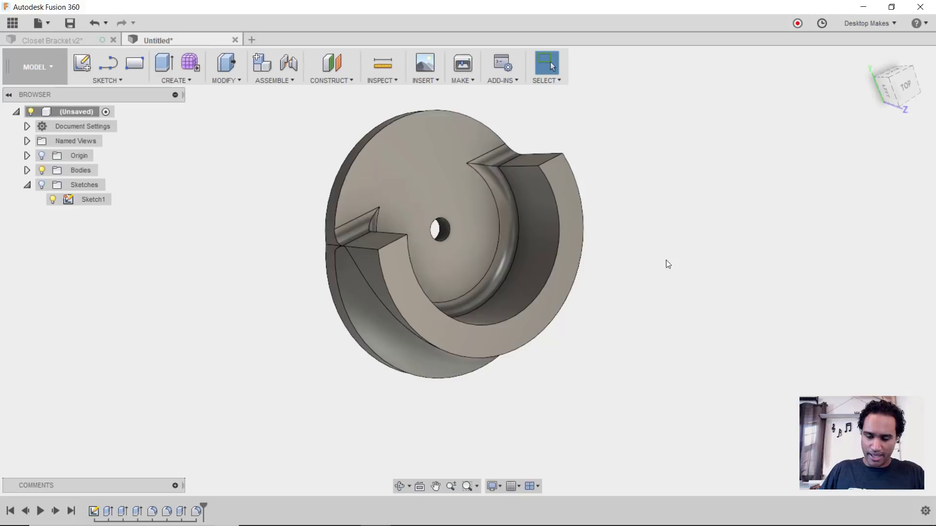
shift+middle_drag(704, 276, 309, 261)
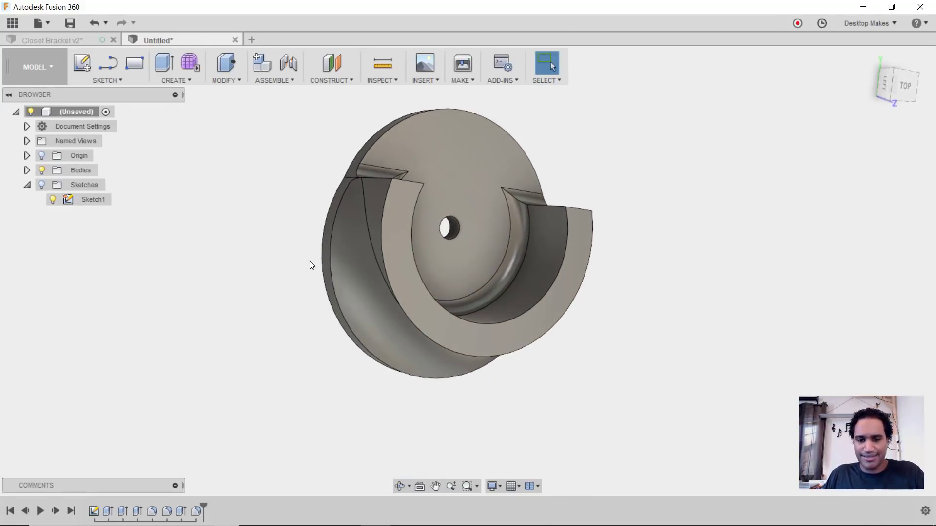